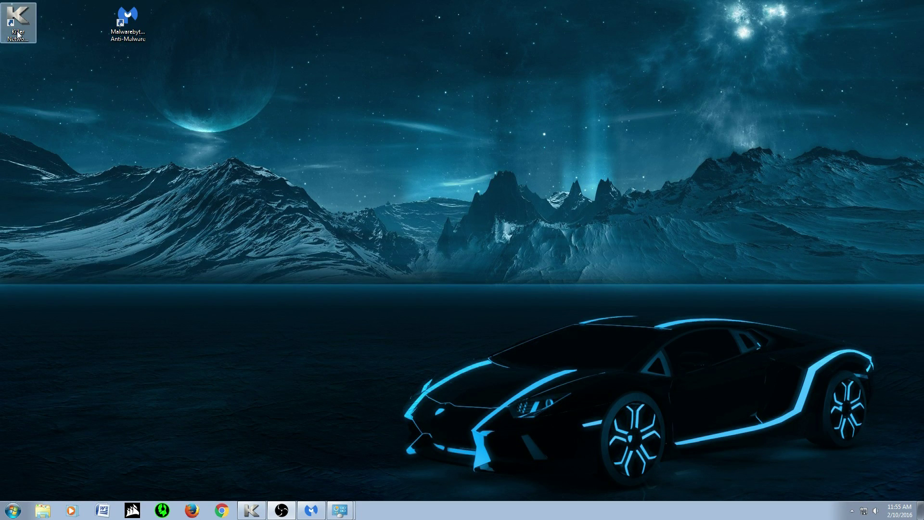
# Review Malwarebytes' Detection and Protection settings, close it, and return to Killer Network Manager settings.
pyautogui.click(253, 511)
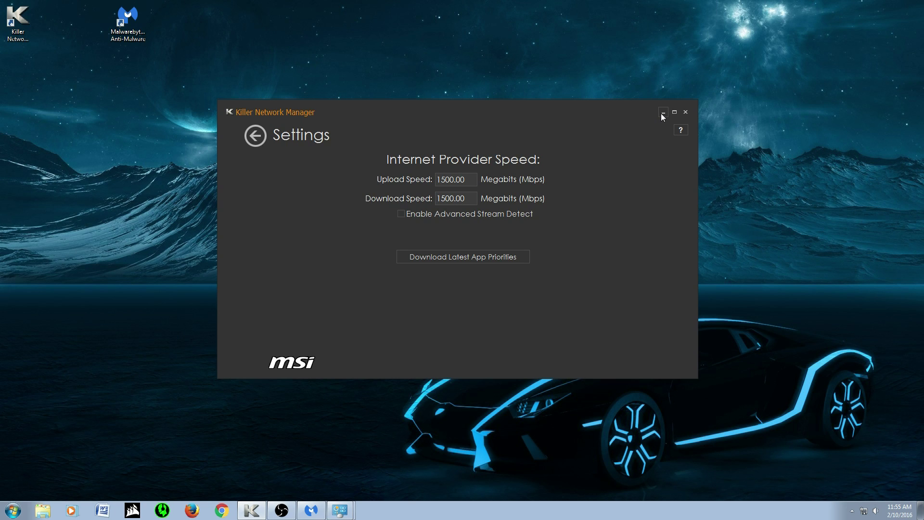
pyautogui.click(663, 113)
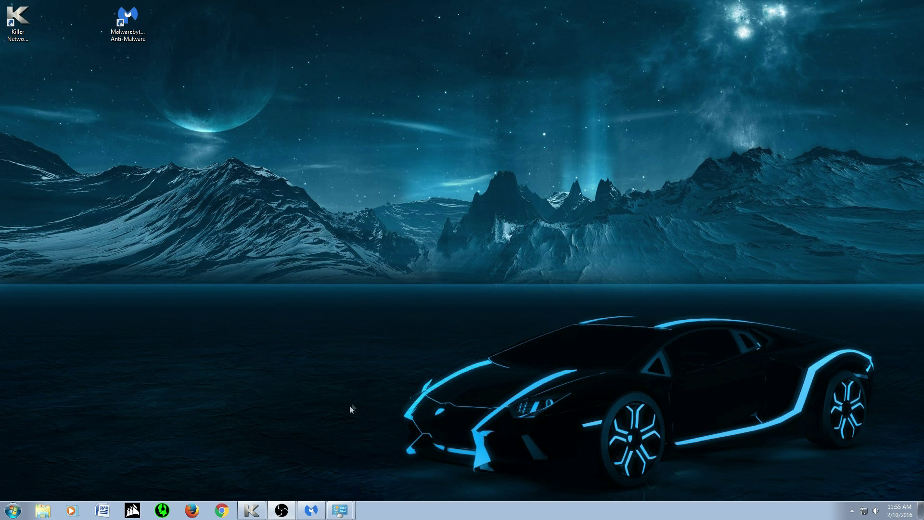
pyautogui.click(312, 510)
pyautogui.click(484, 147)
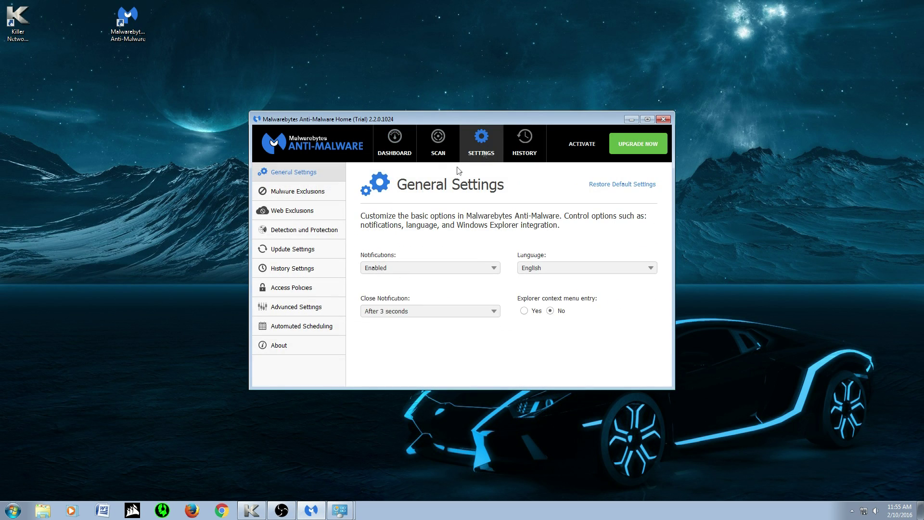
pyautogui.click(329, 233)
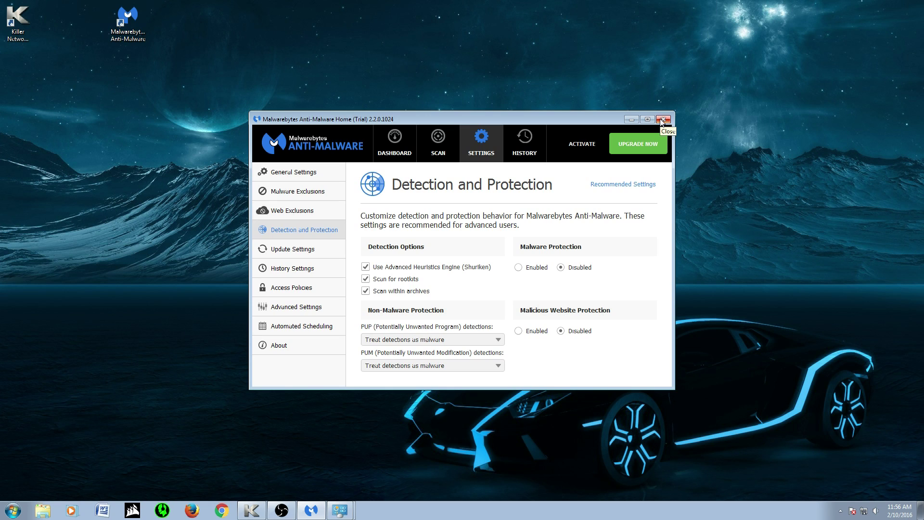
pyautogui.click(663, 119)
pyautogui.click(251, 510)
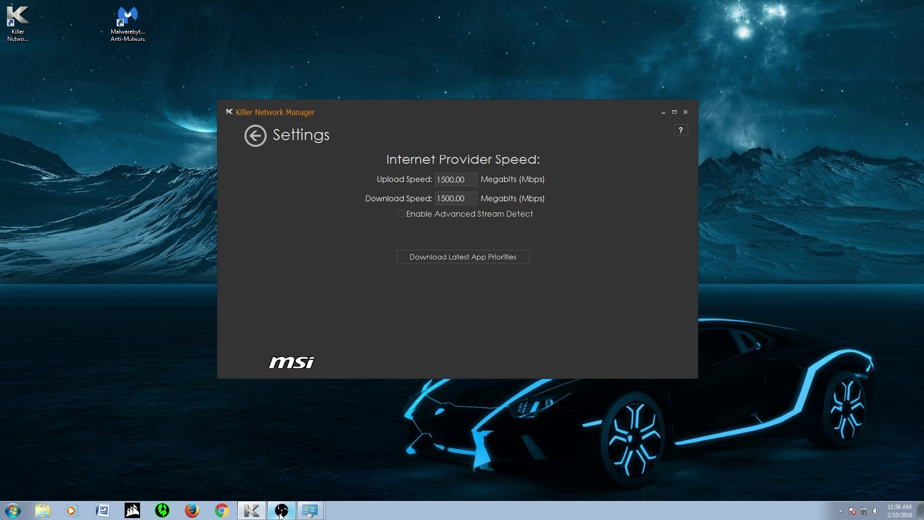
# Inspect the Killer e2200 Local Area Connection properties, then close them and Network Connections.
pyautogui.click(309, 511)
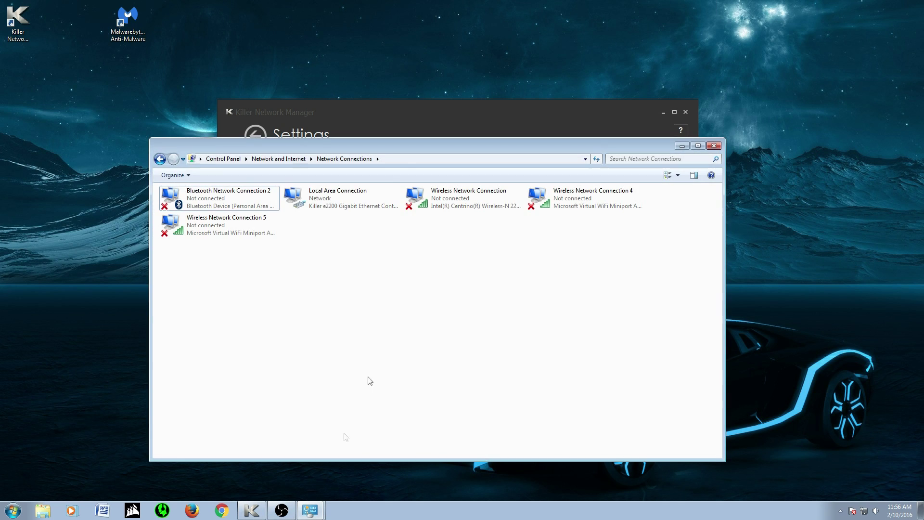
pyautogui.click(349, 203)
pyautogui.rightClick(349, 203)
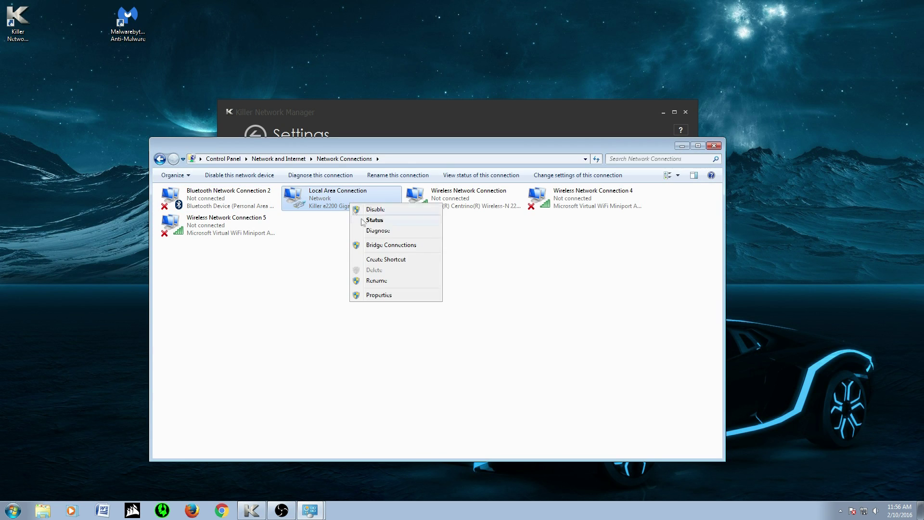
pyautogui.click(379, 295)
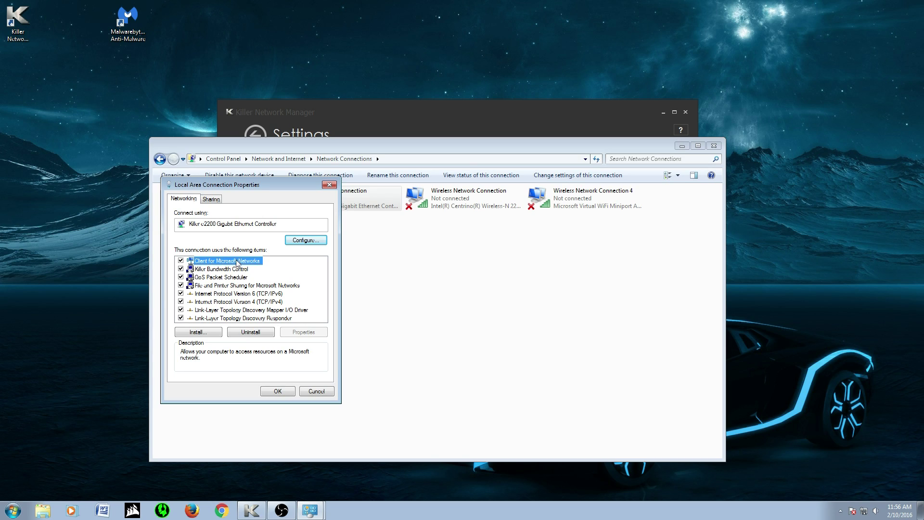
pyautogui.click(330, 184)
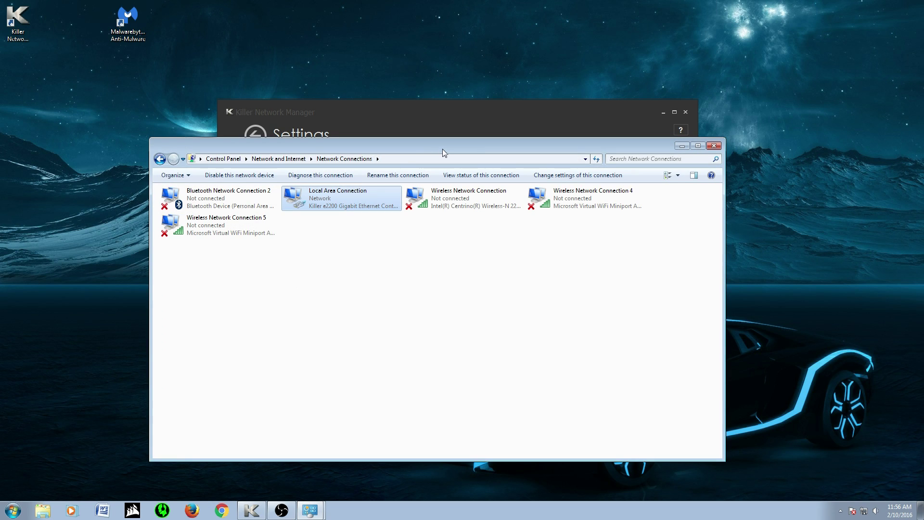
pyautogui.click(714, 146)
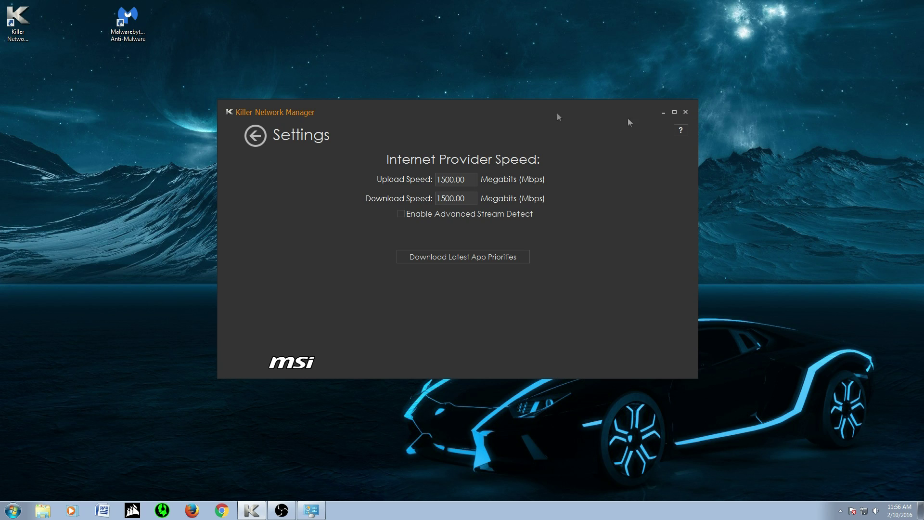
# Close Killer Network Manager, find Killer Performance Suite 1.1.57.1123 in Programs and Features, then launch Chrome.
pyautogui.click(686, 112)
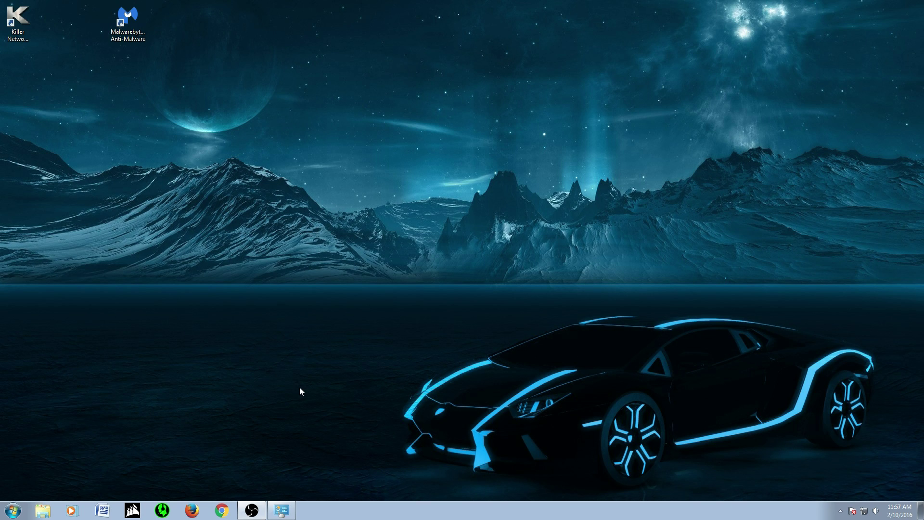
pyautogui.click(284, 510)
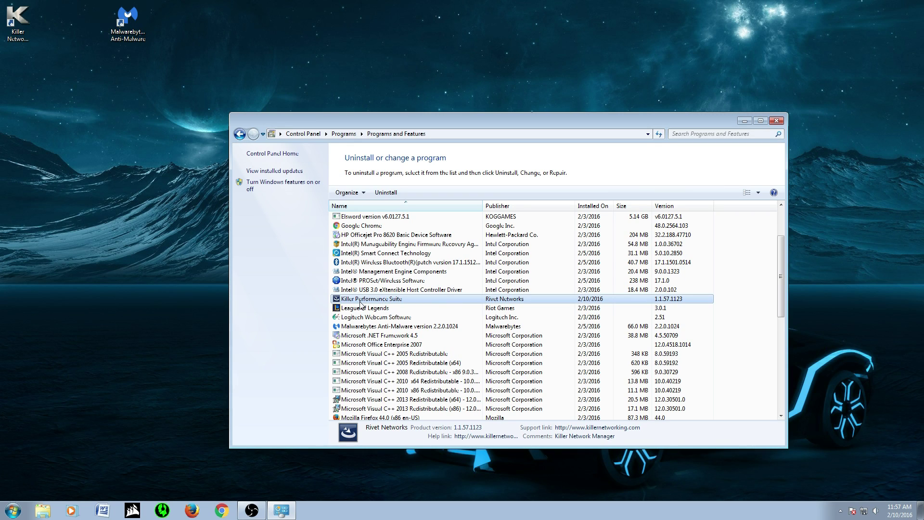
pyautogui.click(15, 30)
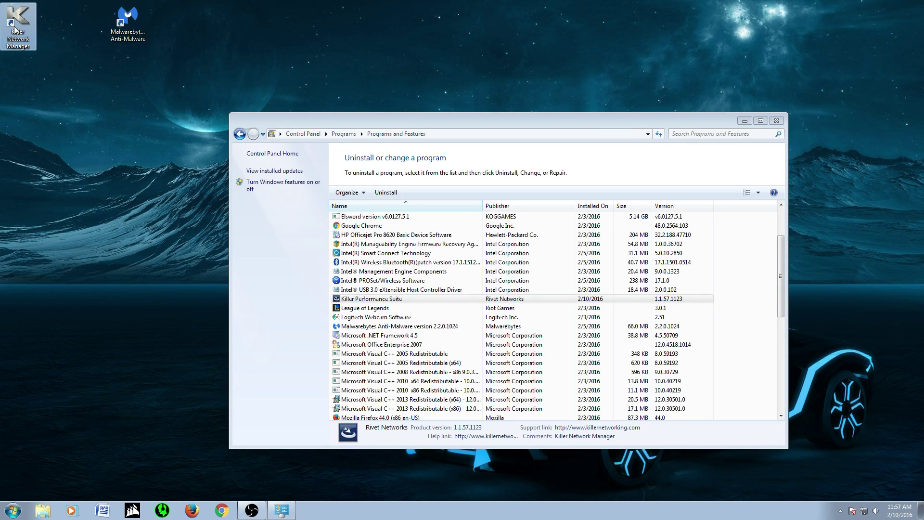
pyautogui.click(539, 117)
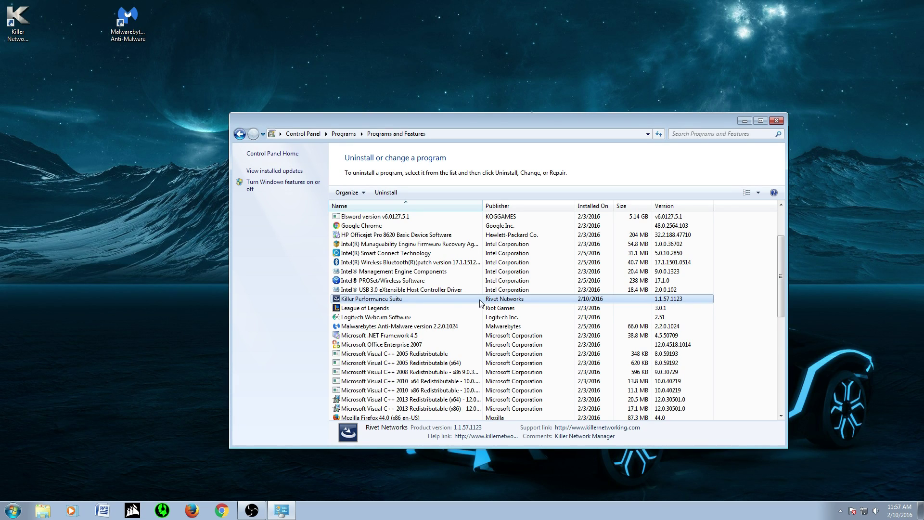
pyautogui.click(220, 512)
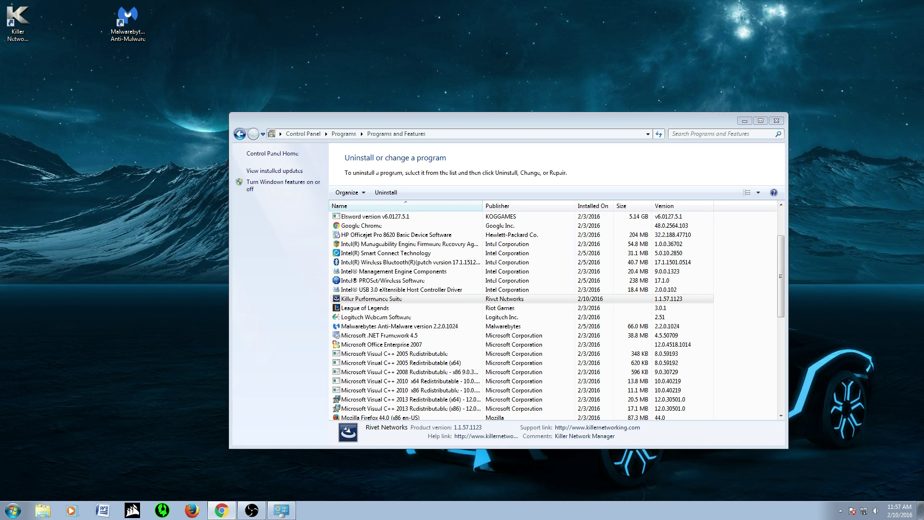
# Maximize Chrome and open the MSI Z87 MPOWER support page.
pyautogui.moveTo(0, 74); pyautogui.dragTo(445, 66)
pyautogui.click(518, 59)
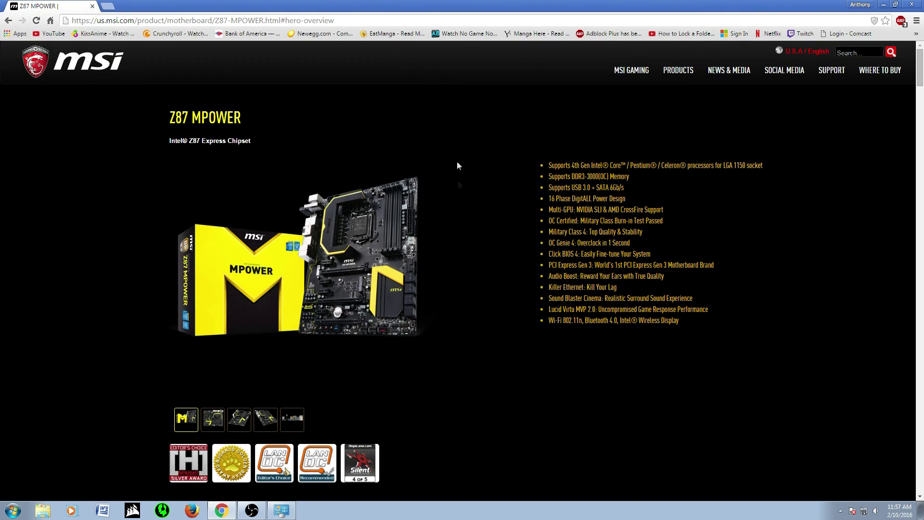
pyautogui.scroll(-6, 469, 250)
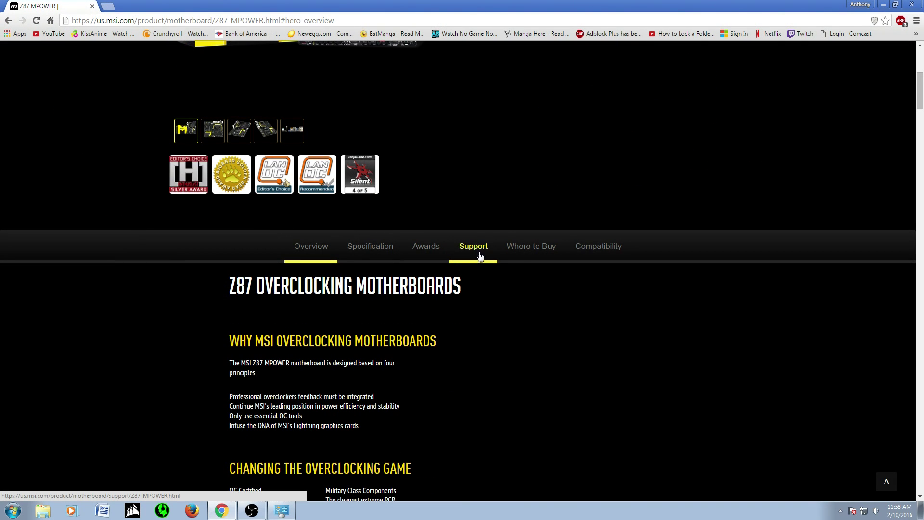
pyautogui.click(479, 253)
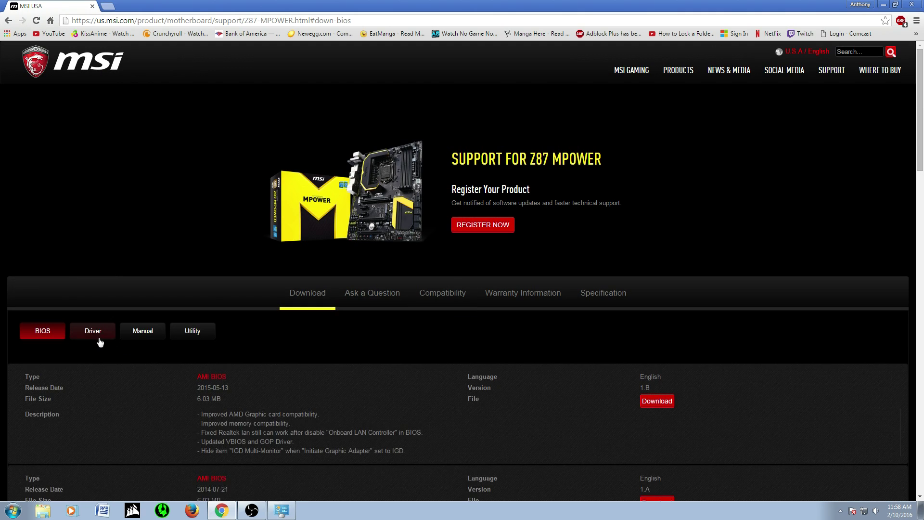
# List the Win7 64 drivers and locate the Killer Network Driver (driver only) entry.
pyautogui.click(99, 343)
pyautogui.click(50, 375)
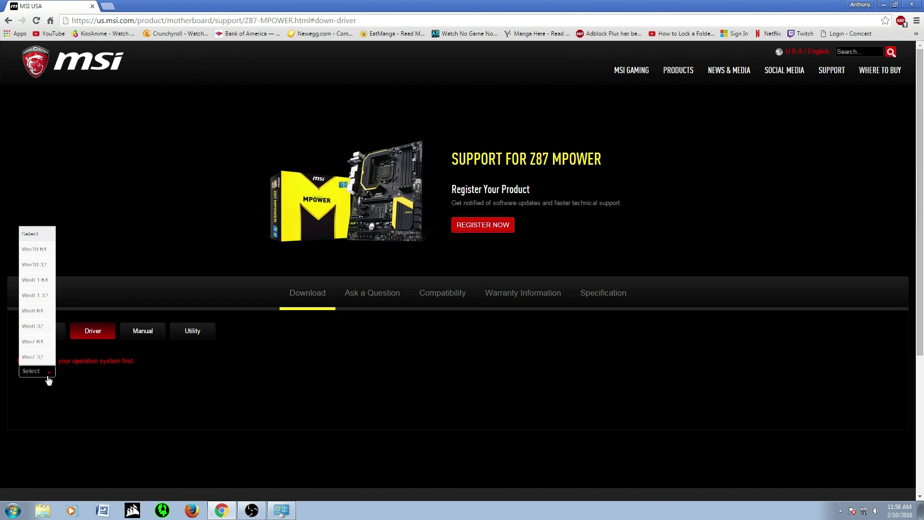
pyautogui.click(41, 343)
pyautogui.scroll(-4, 192, 396)
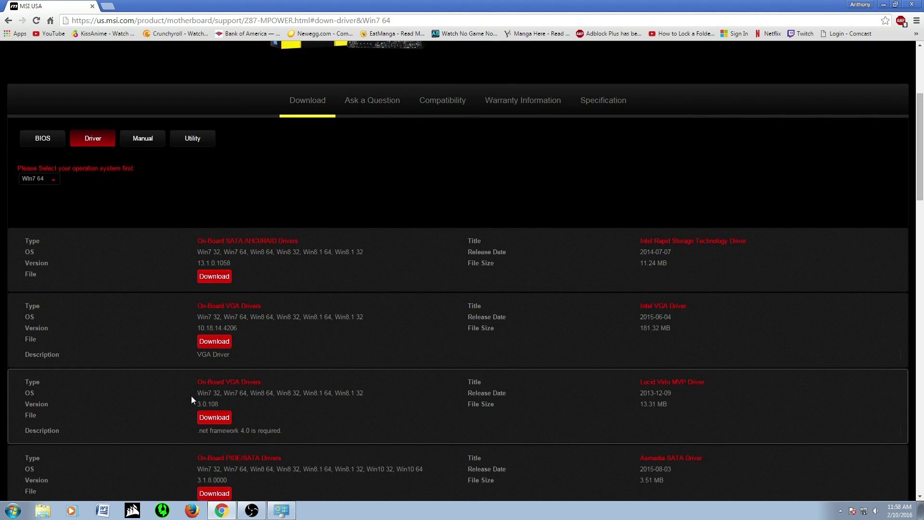
pyautogui.scroll(4, 348, 265)
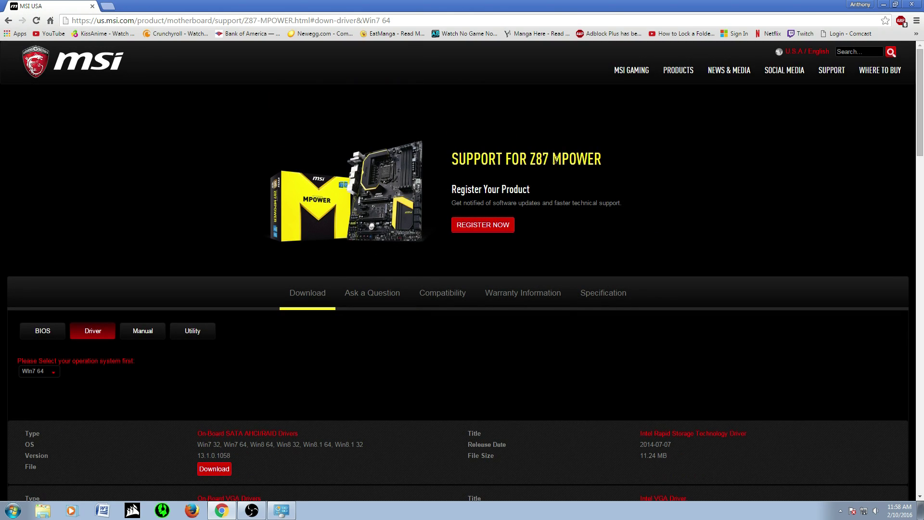
pyautogui.scroll(-7, 443, 383)
pyautogui.scroll(-2, 388, 373)
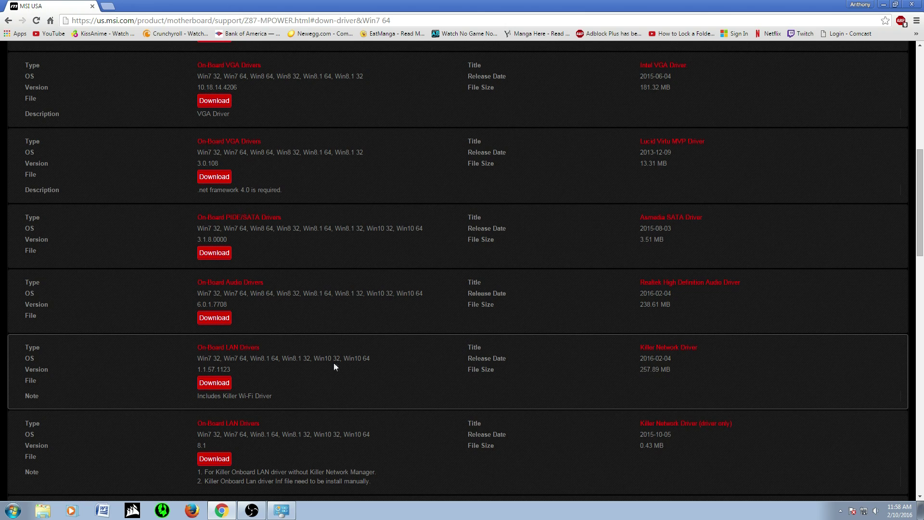
pyautogui.scroll(-1, 335, 367)
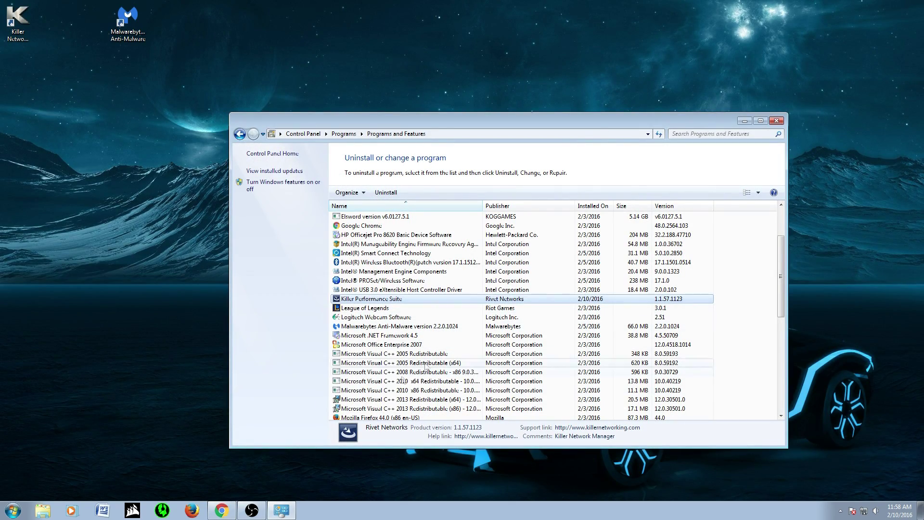
pyautogui.click(231, 496)
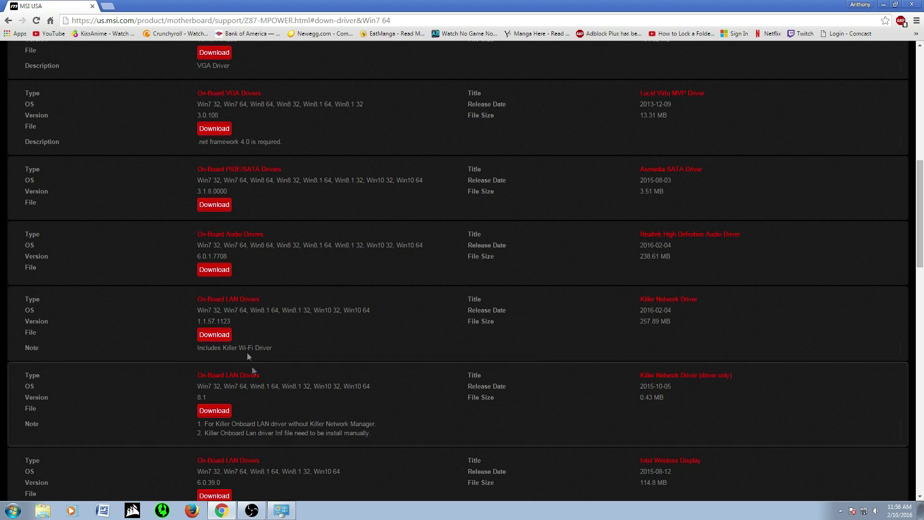
pyautogui.click(14, 511)
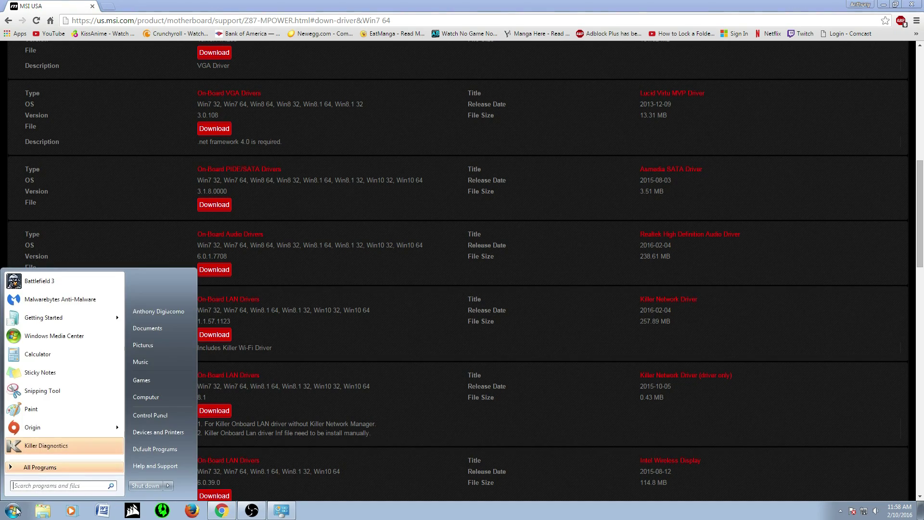
pyautogui.click(149, 329)
pyautogui.click(206, 214)
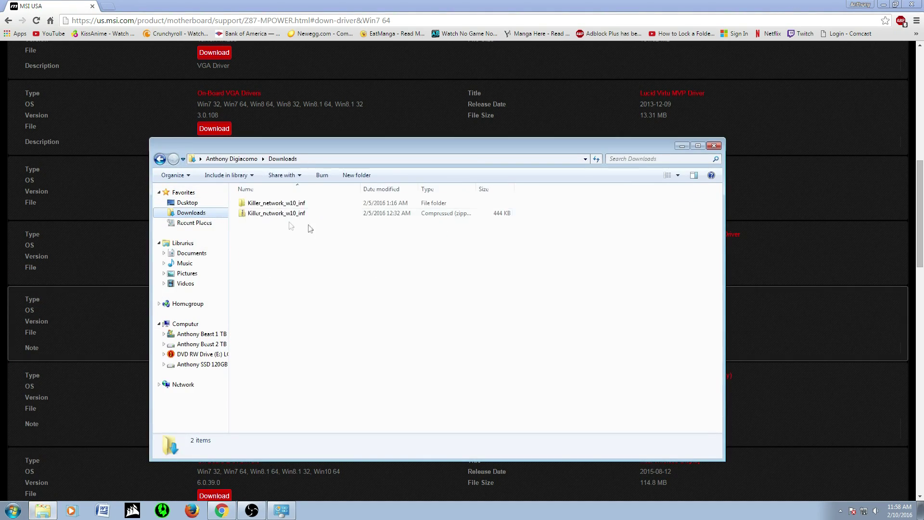
pyautogui.click(282, 216)
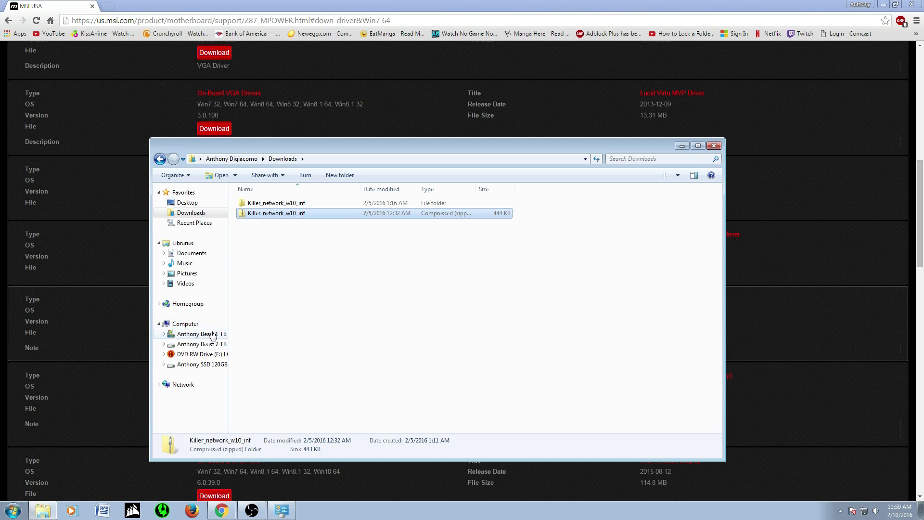
pyautogui.click(714, 145)
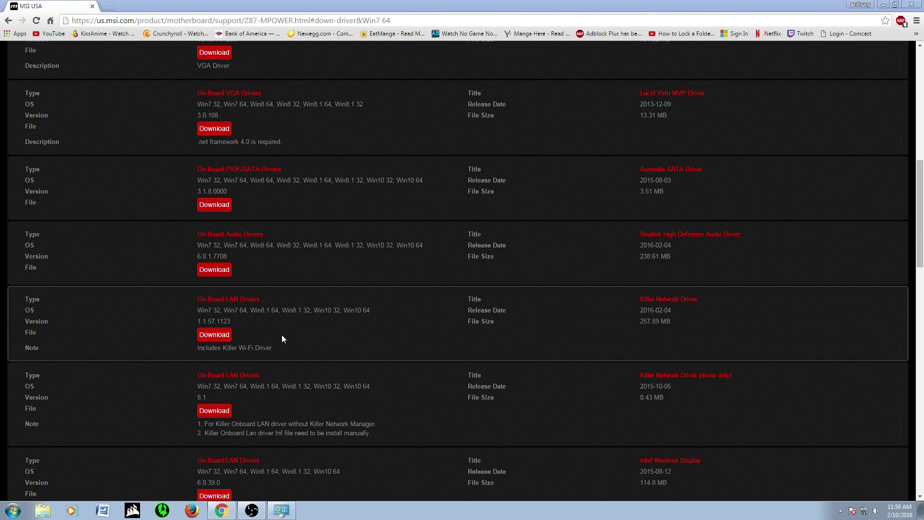
# Close Chrome and start uninstalling Killer Performance Suite from Programs and Features.
pyautogui.click(913, 6)
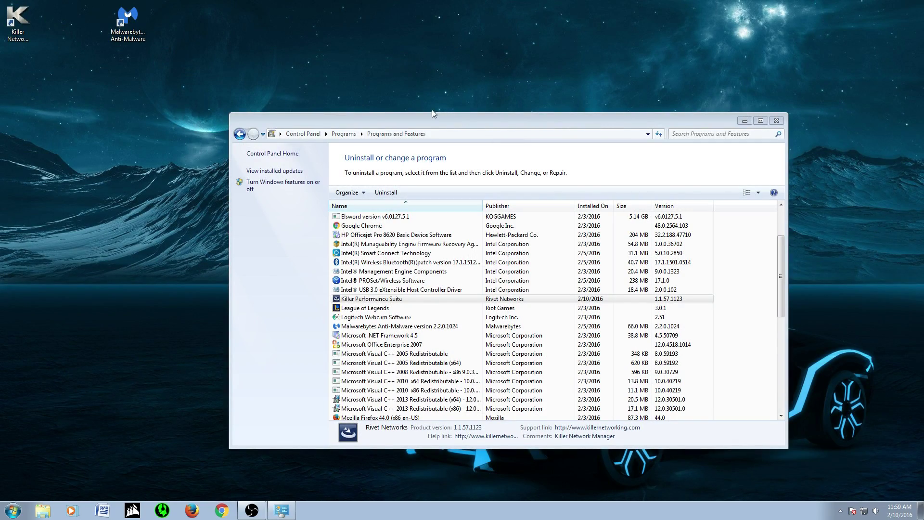
pyautogui.moveTo(443, 120); pyautogui.dragTo(422, 82)
pyautogui.click(374, 261)
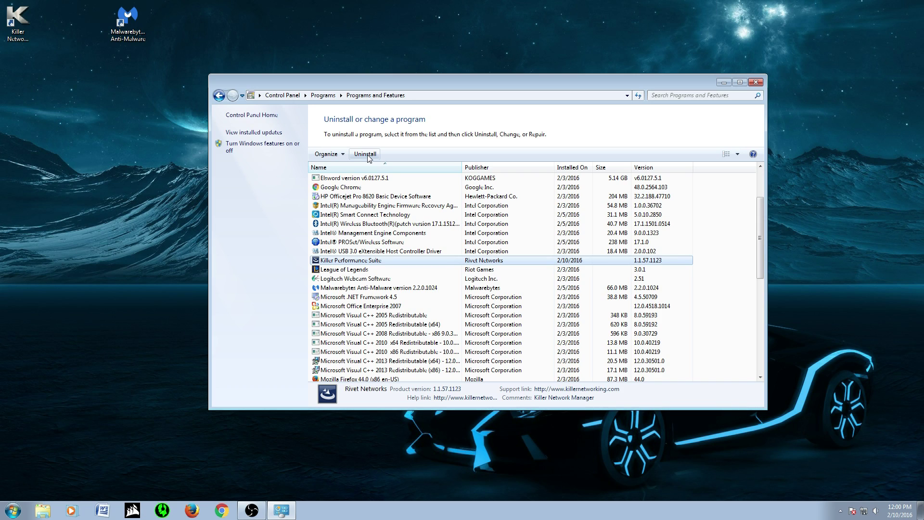
pyautogui.click(368, 155)
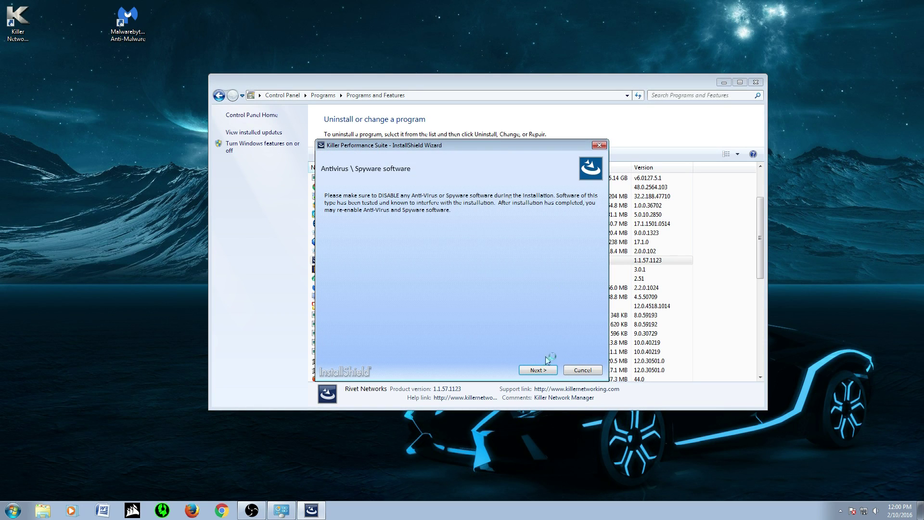
# Step through the InstallShield Wizard to remove Killer Performance Suite and finish.
pyautogui.click(537, 369)
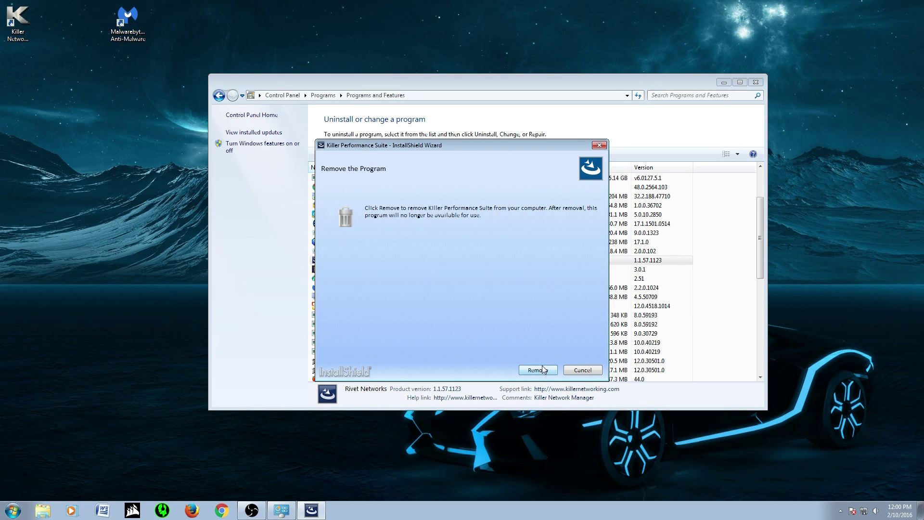
pyautogui.click(543, 371)
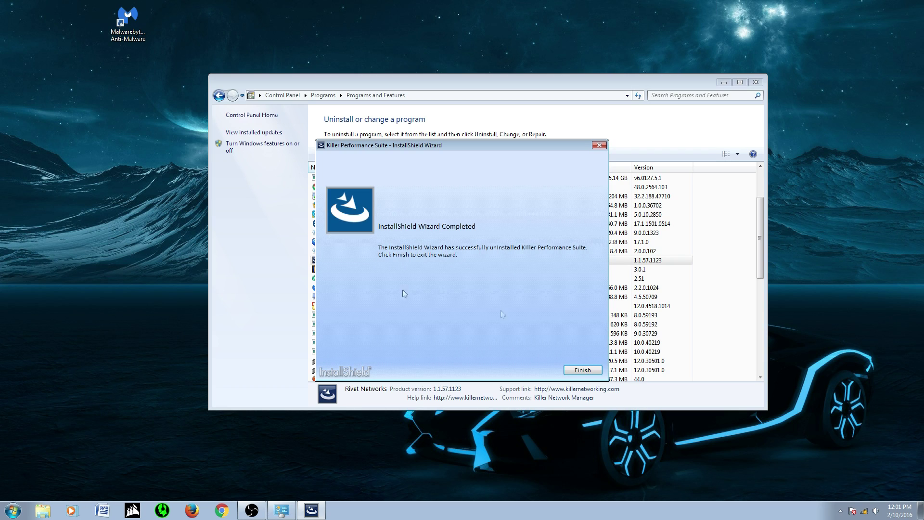
pyautogui.click(583, 370)
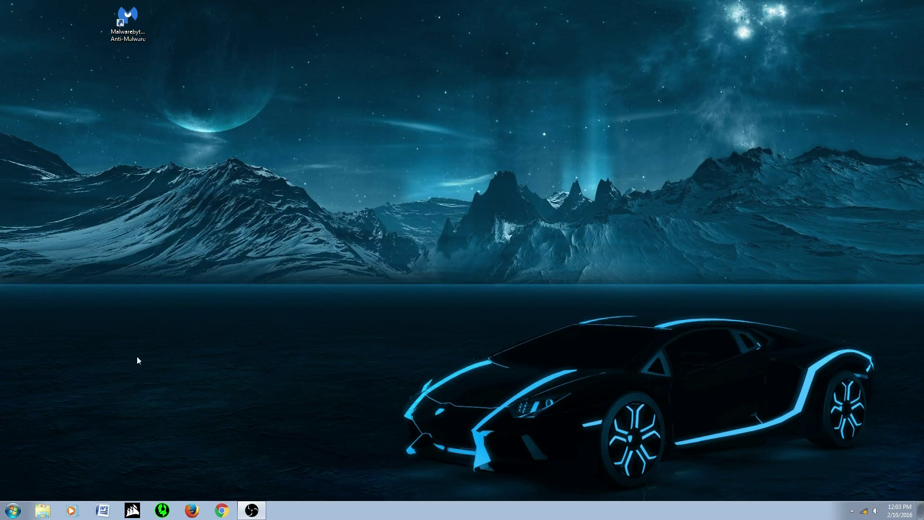
# Confirm via Control Panel's installed-programs list that Killer Performance Suite is gone.
pyautogui.click(13, 510)
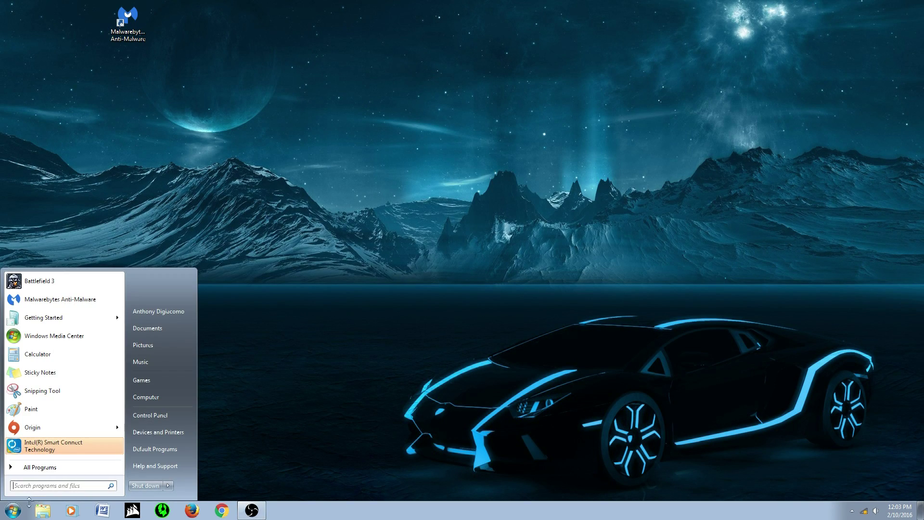
pyautogui.click(159, 417)
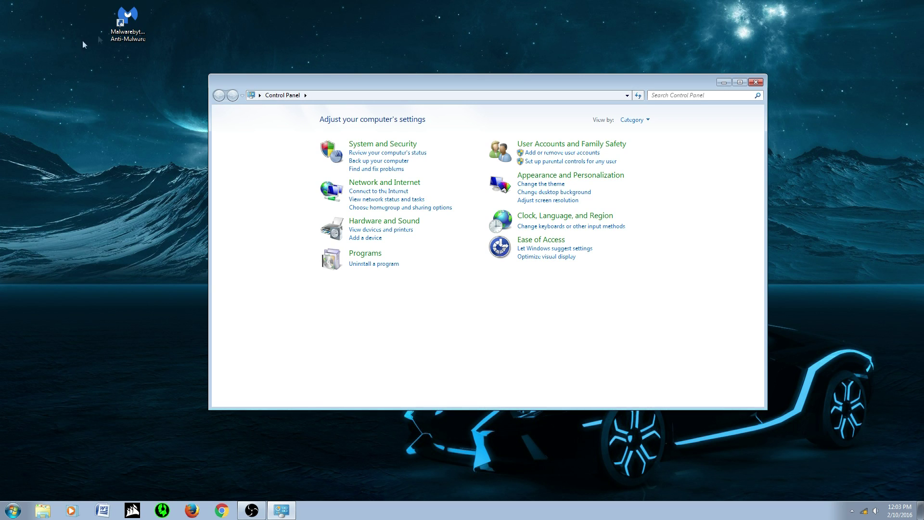
pyautogui.click(382, 264)
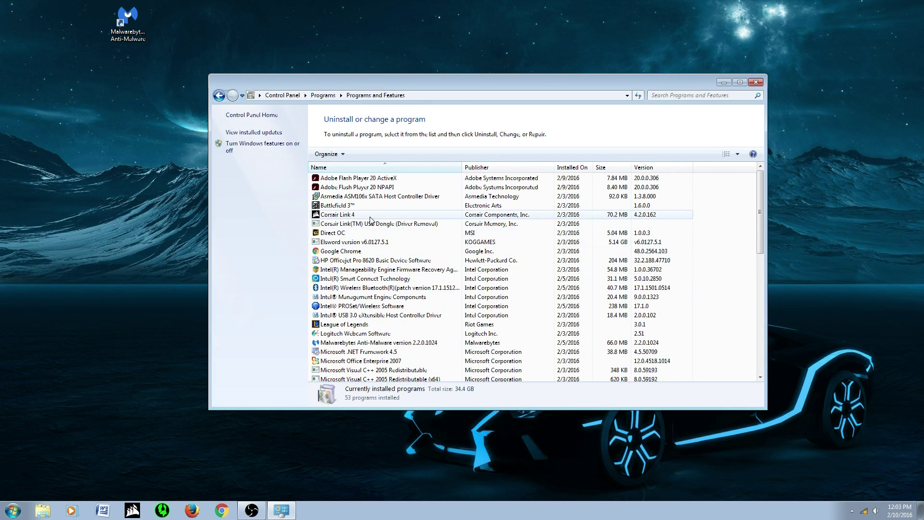
pyautogui.scroll(-9, 399, 262)
pyautogui.scroll(-3, 380, 251)
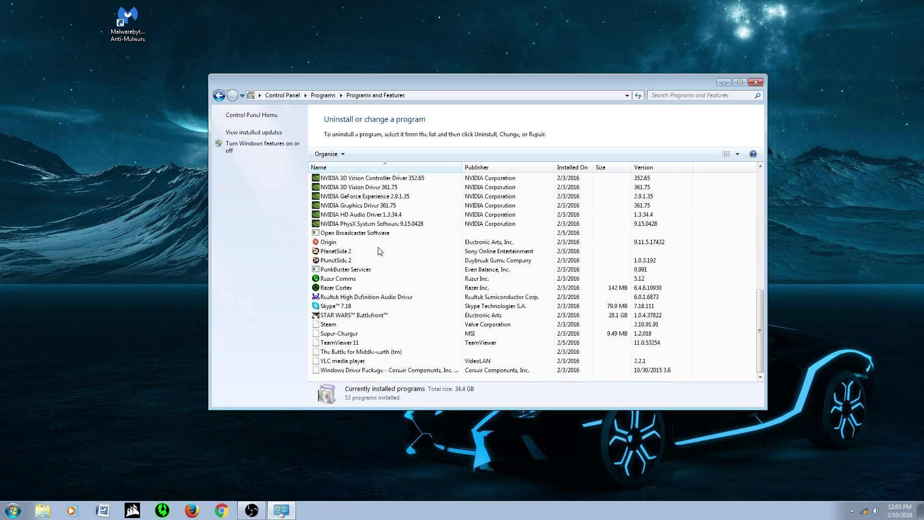
pyautogui.scroll(7, 364, 339)
pyautogui.scroll(4, 364, 339)
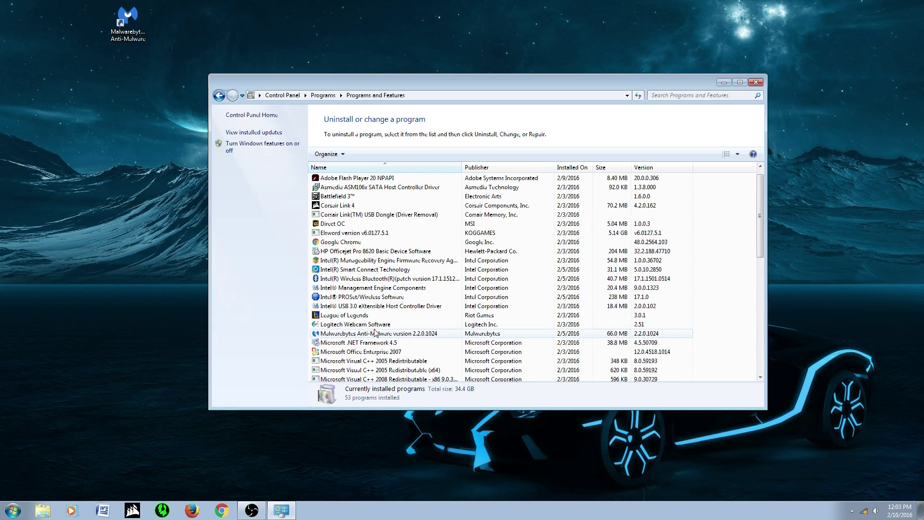
pyautogui.click(755, 82)
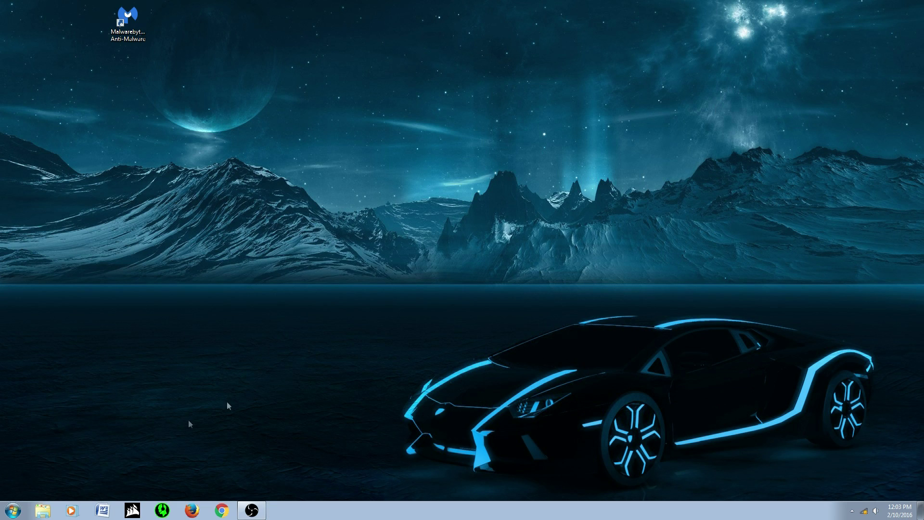
pyautogui.click(13, 510)
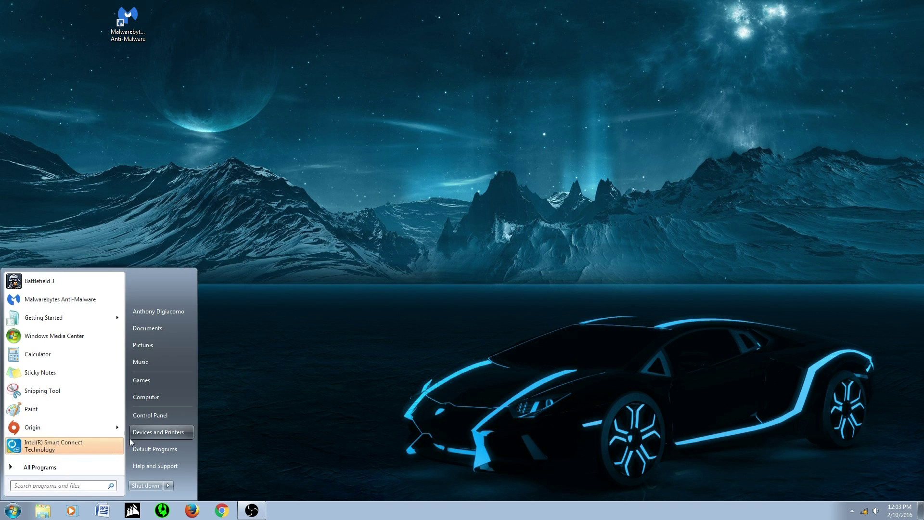
pyautogui.rightClick(180, 400)
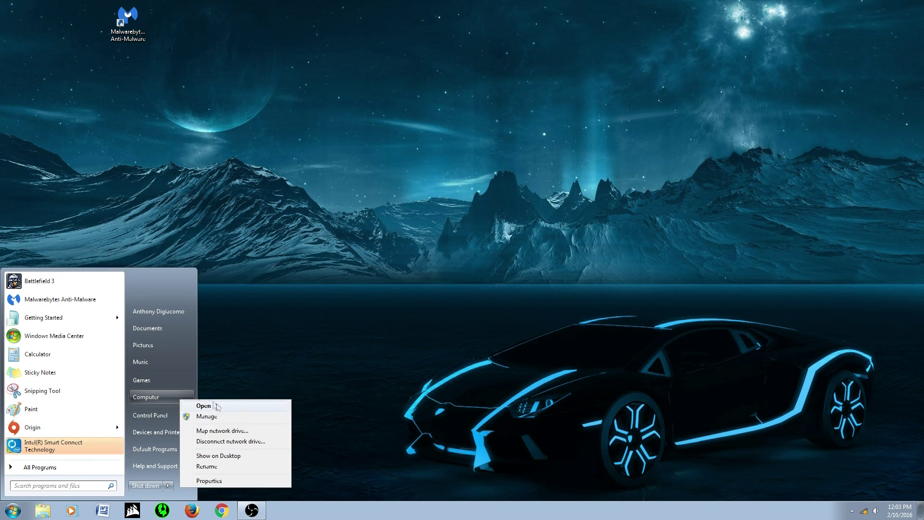
pyautogui.click(207, 417)
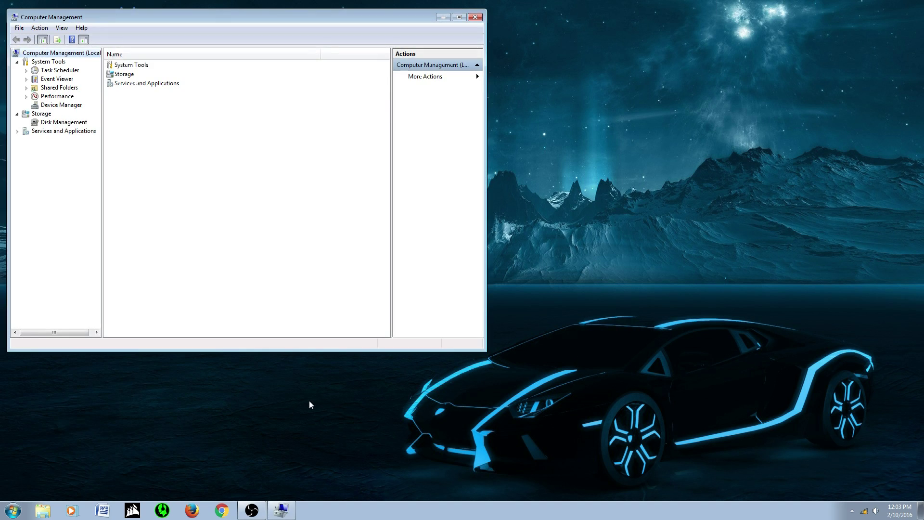
pyautogui.click(74, 107)
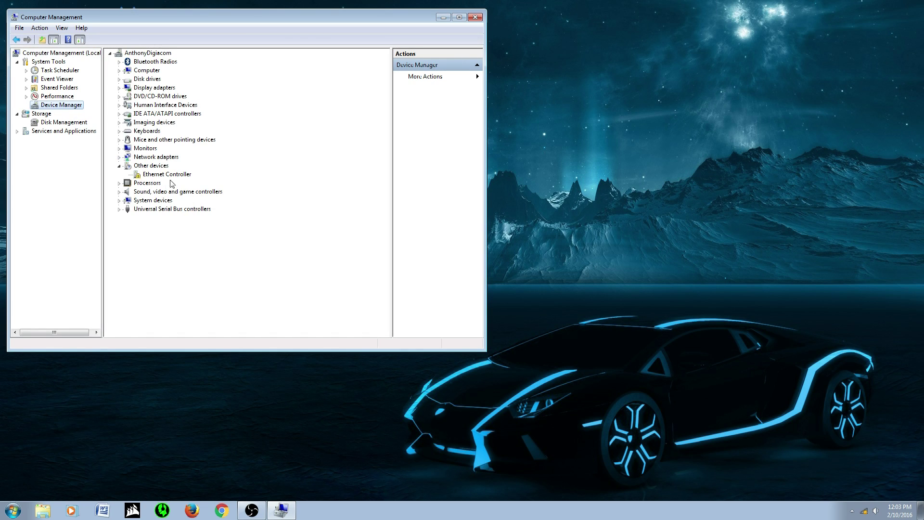
pyautogui.click(166, 175)
pyautogui.doubleClick(165, 176)
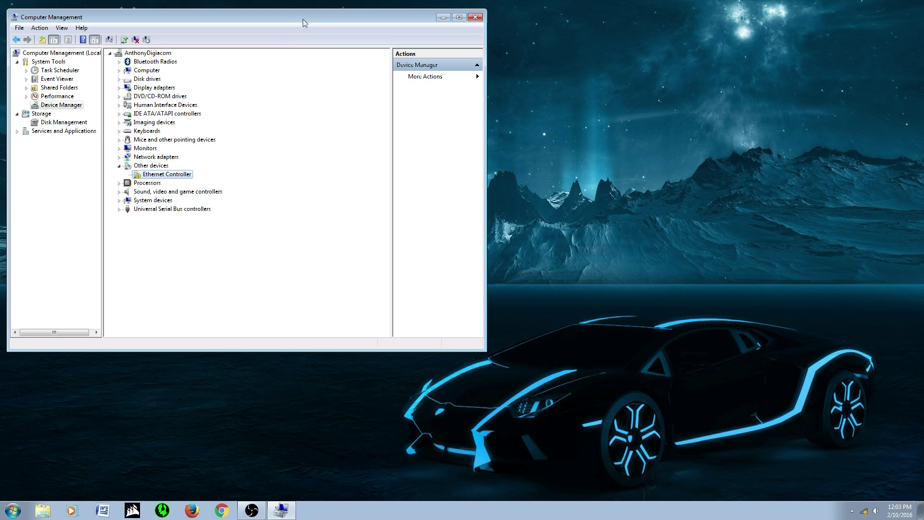
pyautogui.moveTo(304, 15); pyautogui.dragTo(497, 57)
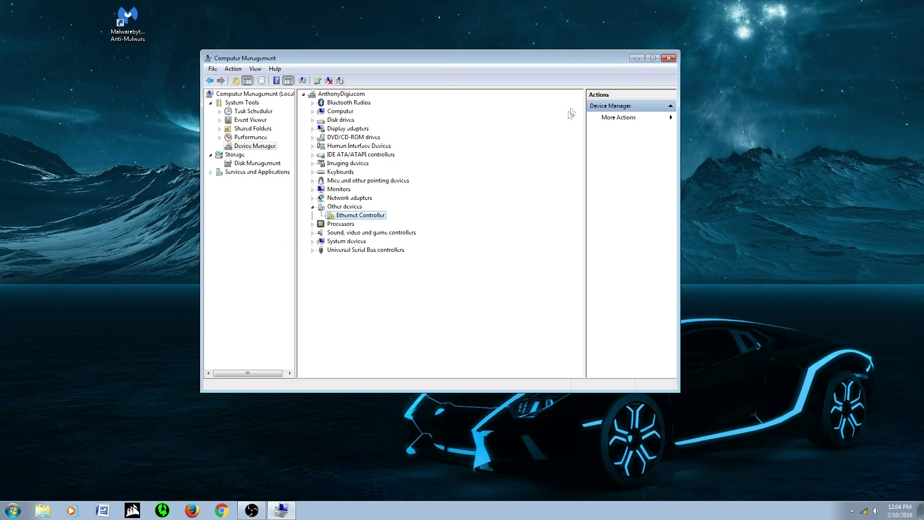
pyautogui.click(669, 59)
pyautogui.press('super')
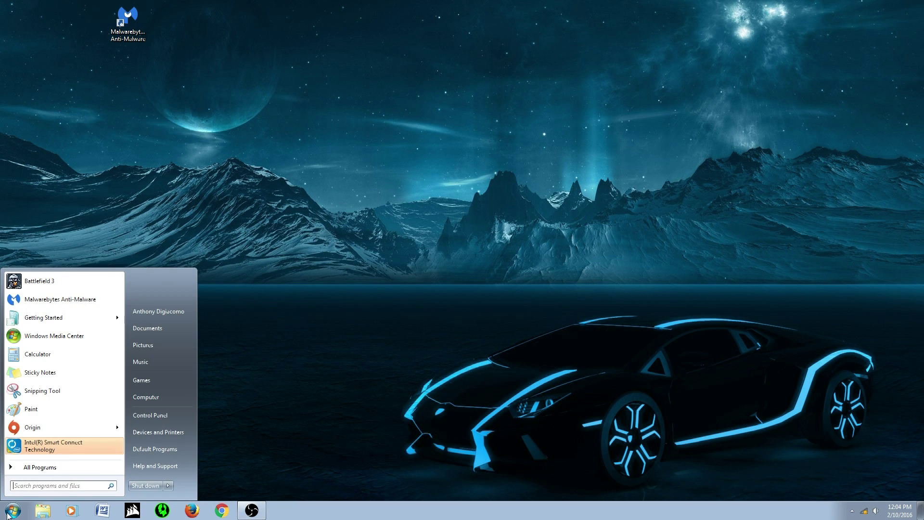
pyautogui.click(179, 328)
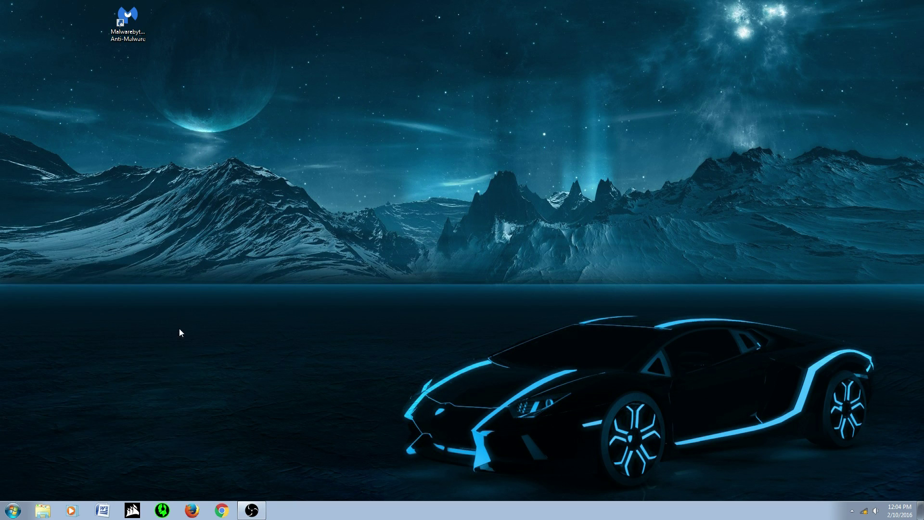
pyautogui.click(198, 213)
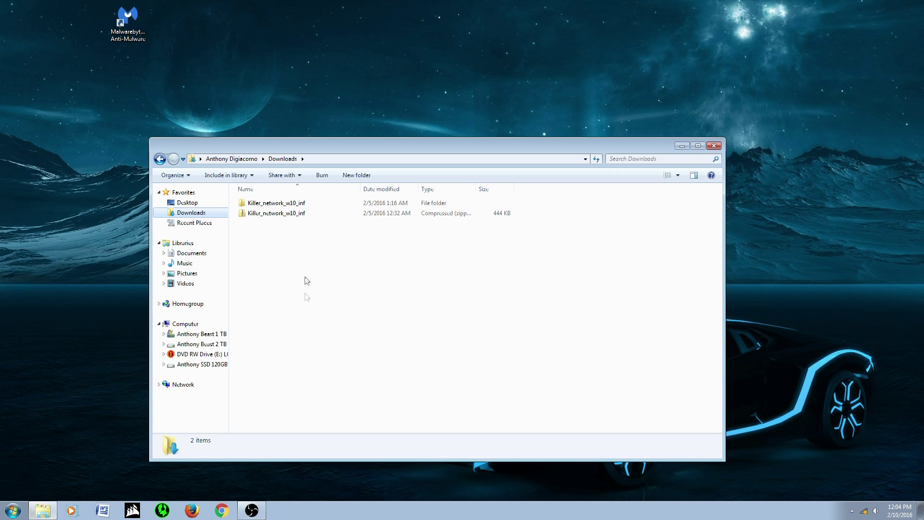
pyautogui.click(285, 213)
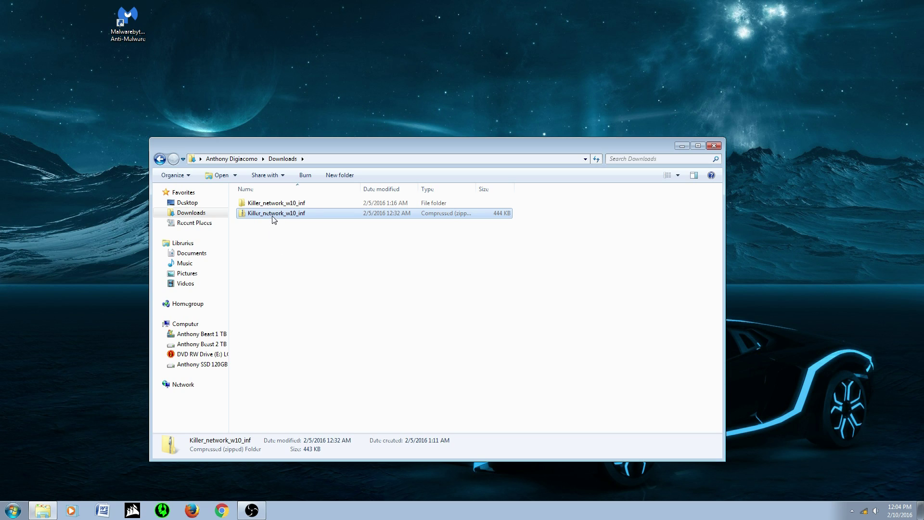
pyautogui.rightClick(273, 215)
pyautogui.click(263, 227)
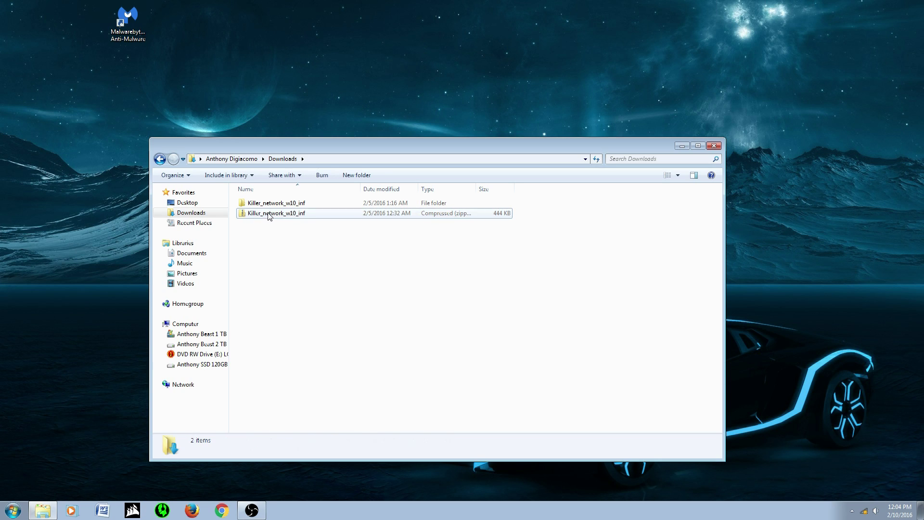
pyautogui.click(269, 216)
pyautogui.rightClick(268, 215)
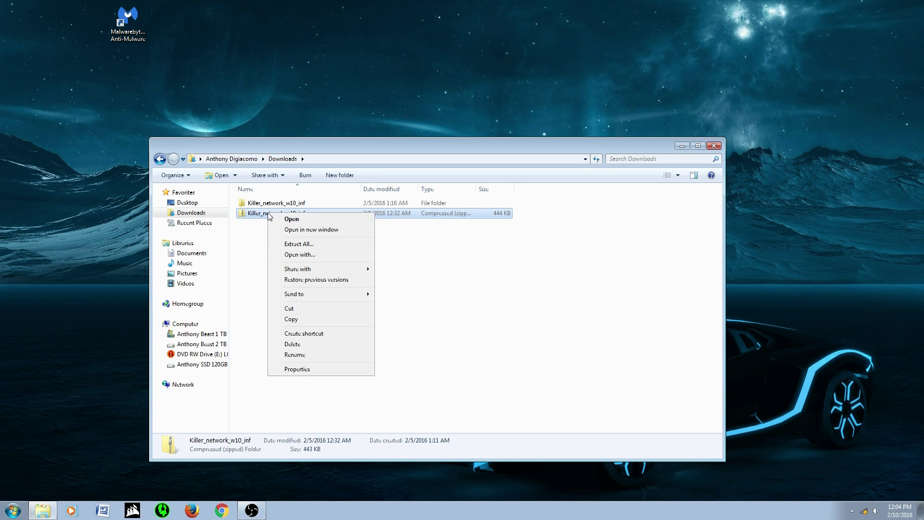
pyautogui.click(304, 245)
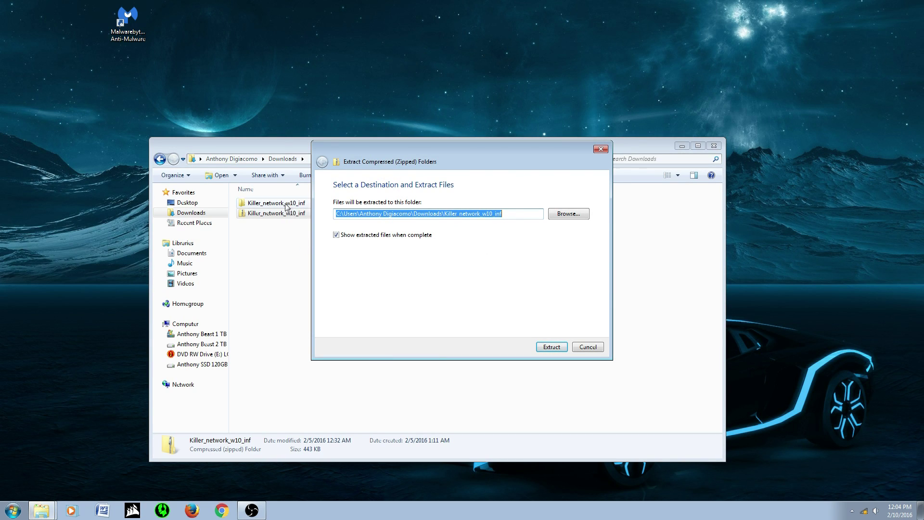
pyautogui.click(601, 149)
pyautogui.click(343, 250)
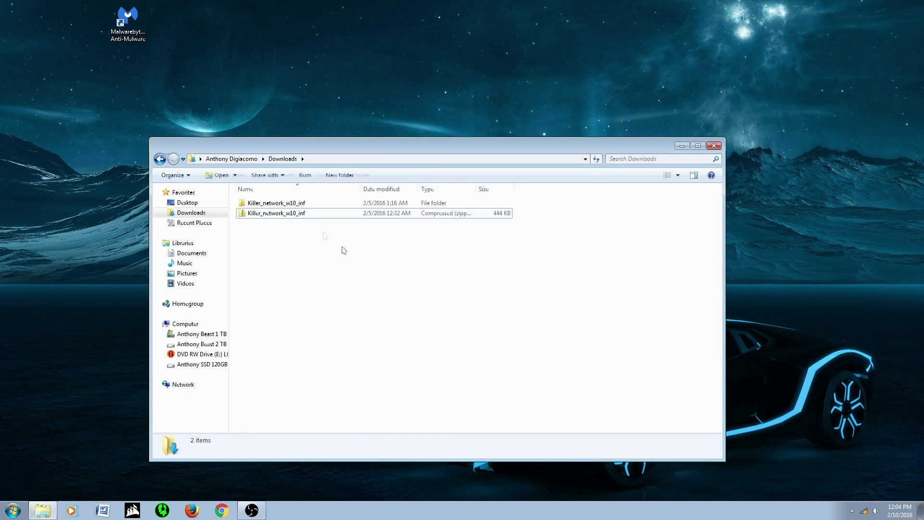
pyautogui.click(299, 203)
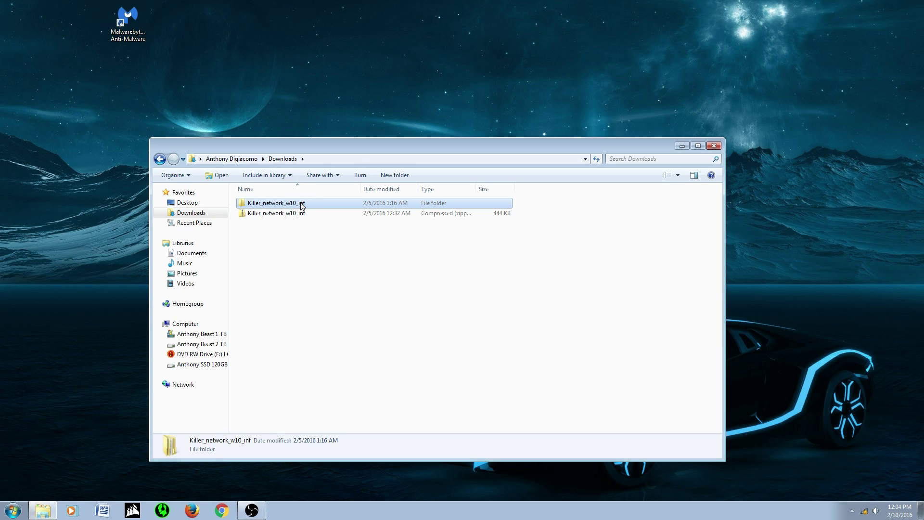
# Open KillerNetwork_E2200_inf_8.1 and check the ke2200w7-x64 and ke2200w7-x86 driver folders.
pyautogui.doubleClick(302, 206)
pyautogui.doubleClick(302, 206)
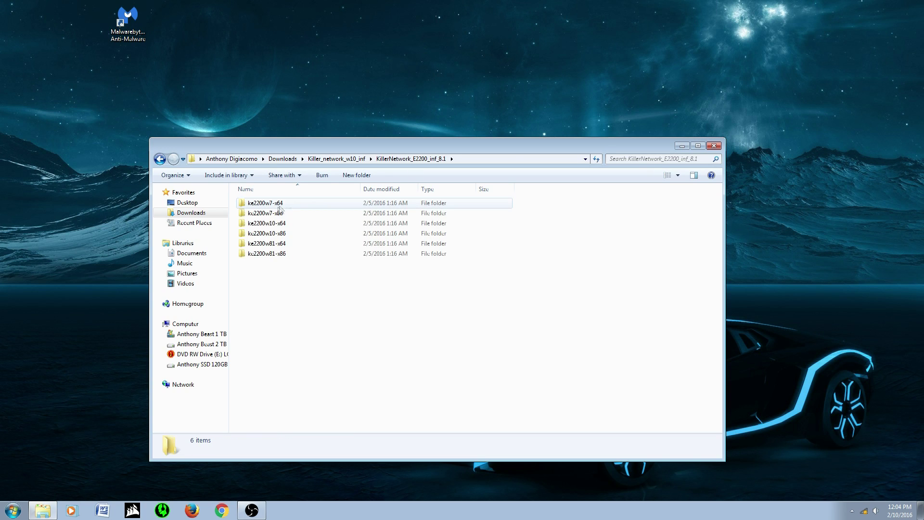
pyautogui.doubleClick(278, 205)
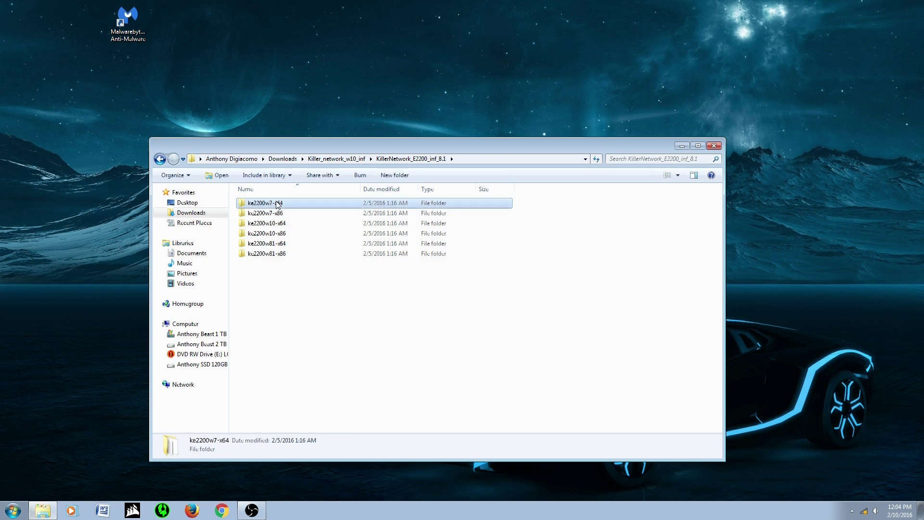
pyautogui.press('BackSpace')
pyautogui.click(263, 216)
pyautogui.doubleClick(262, 214)
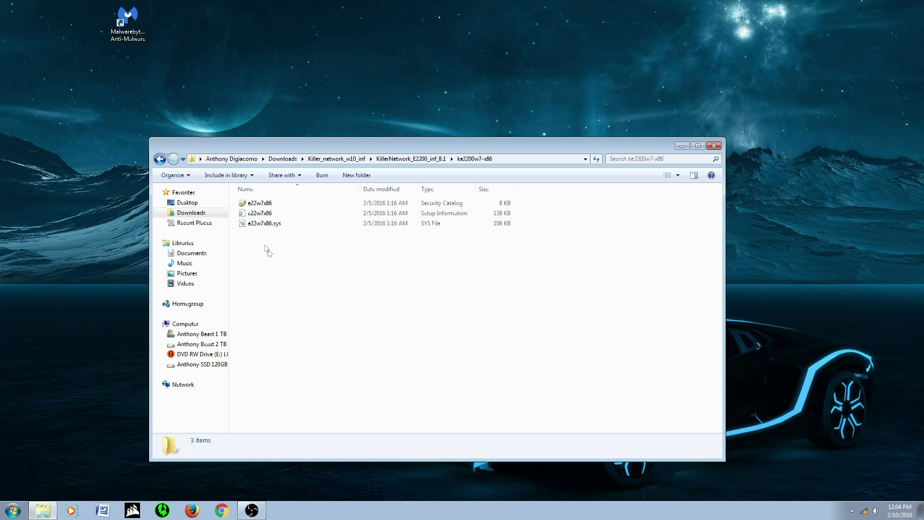
pyautogui.press('BackSpace')
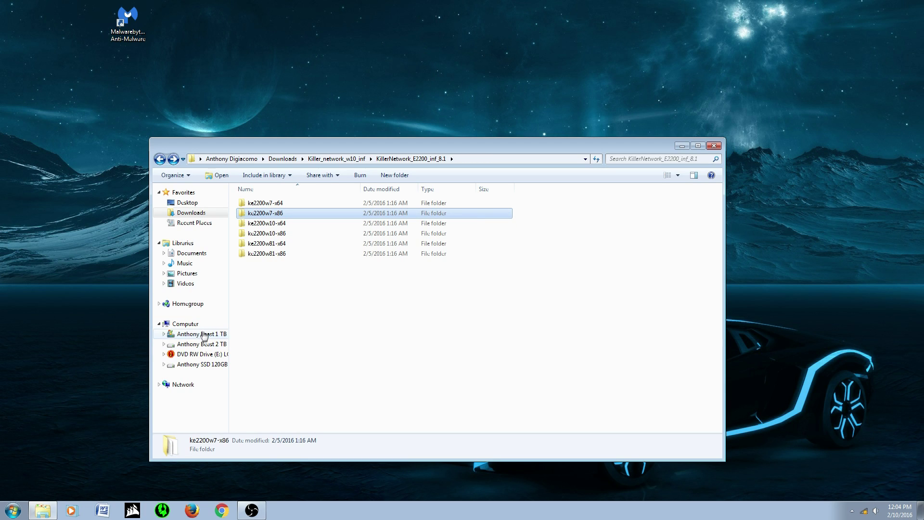
pyautogui.click(210, 364)
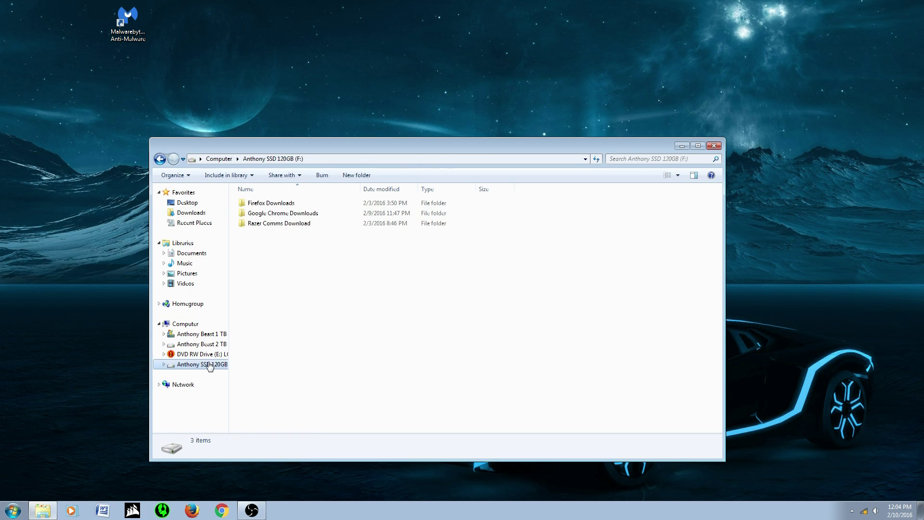
# Look inside the Killer_network_w10 download's WIN_All_1.1.57.1123 folder in Google Chrome Downloads.
pyautogui.doubleClick(280, 216)
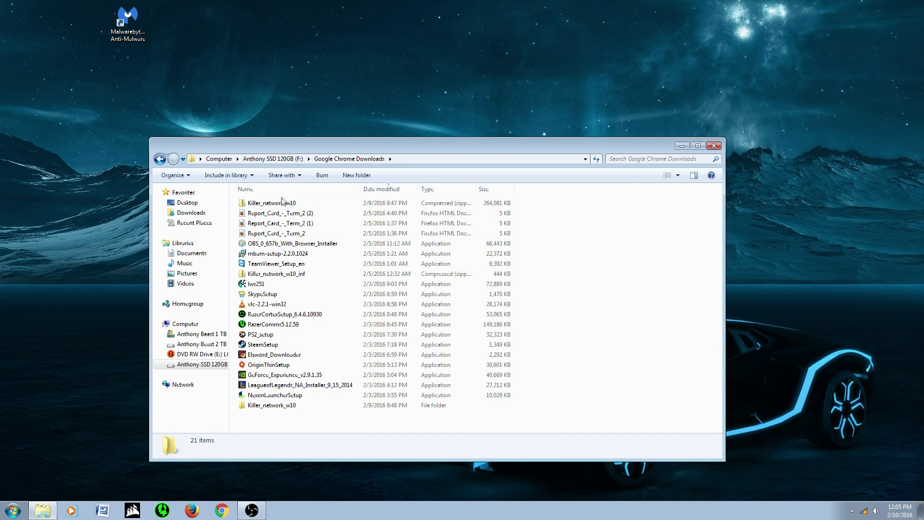
pyautogui.doubleClick(269, 405)
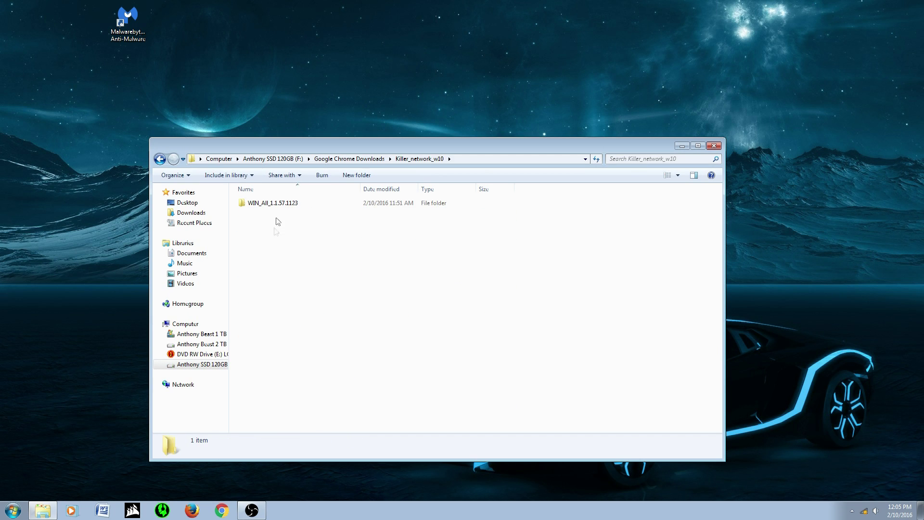
pyautogui.doubleClick(277, 203)
pyautogui.click(264, 235)
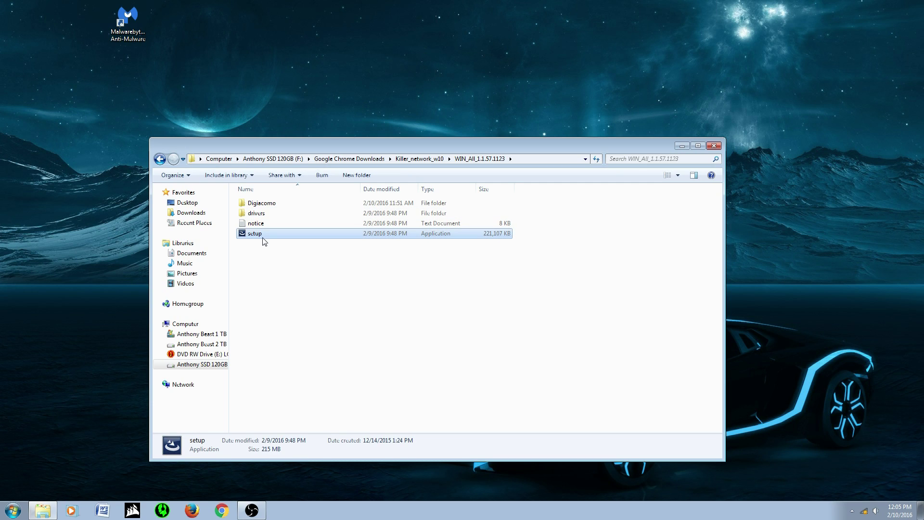
pyautogui.click(160, 159)
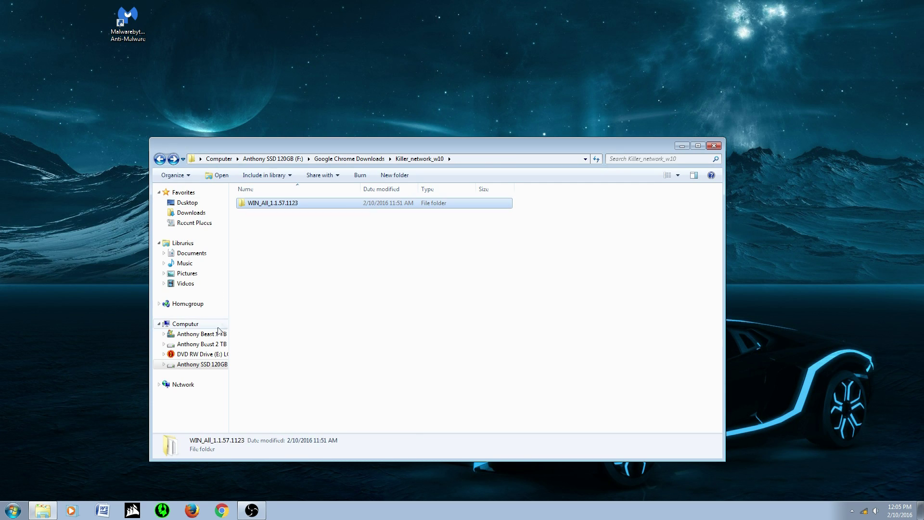
# Browse Downloads' extracted Killer_network_w10_inf to ke2200w7-x64, then close Explorer.
pyautogui.click(197, 212)
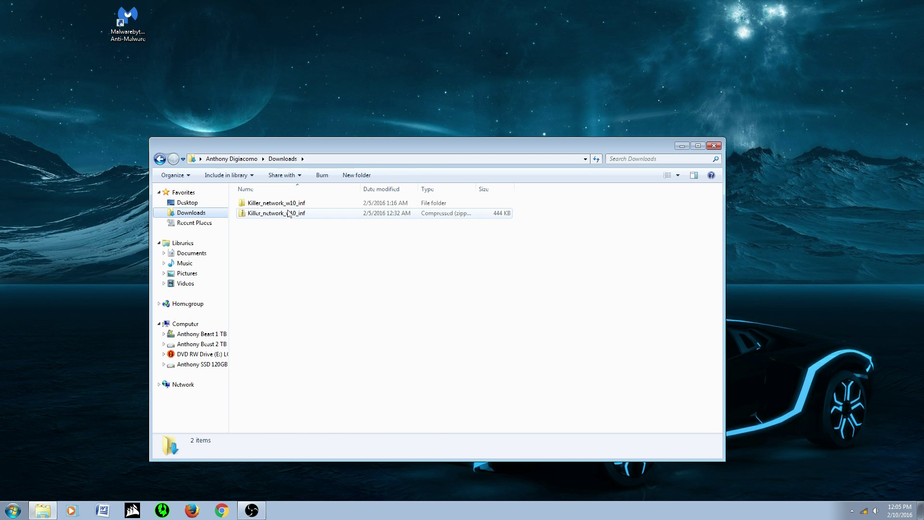
pyautogui.click(289, 213)
pyautogui.rightClick(290, 216)
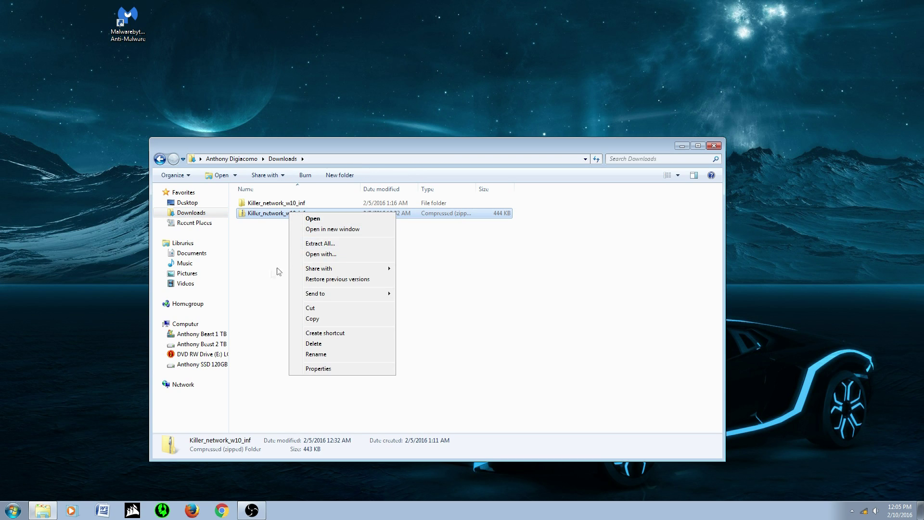
pyautogui.doubleClick(290, 206)
pyautogui.doubleClick(289, 203)
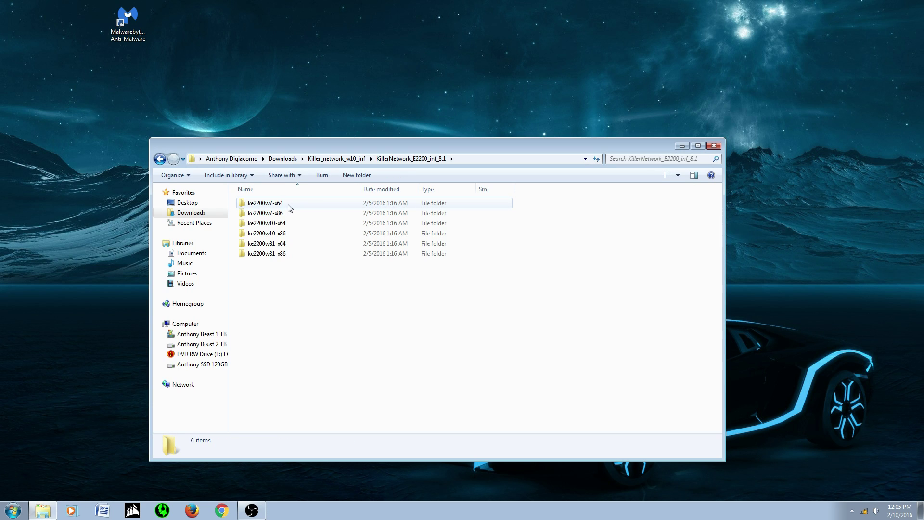
pyautogui.doubleClick(291, 205)
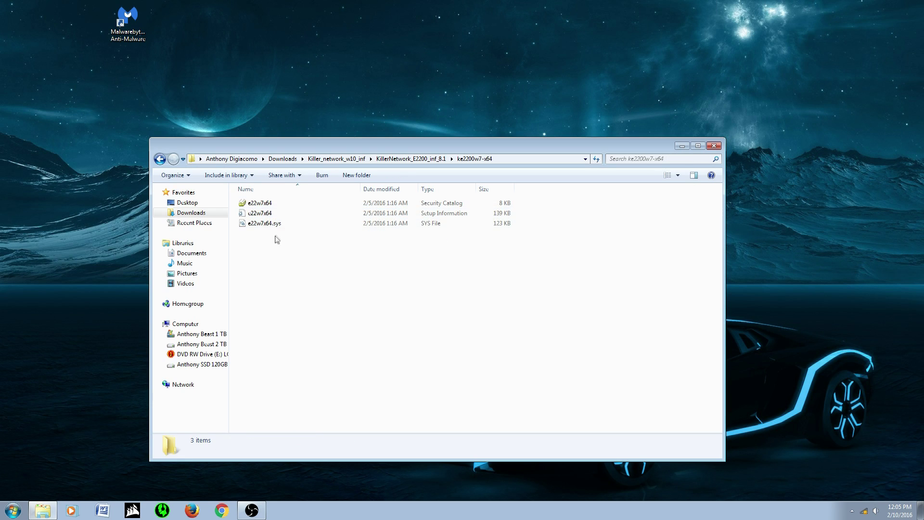
pyautogui.click(160, 159)
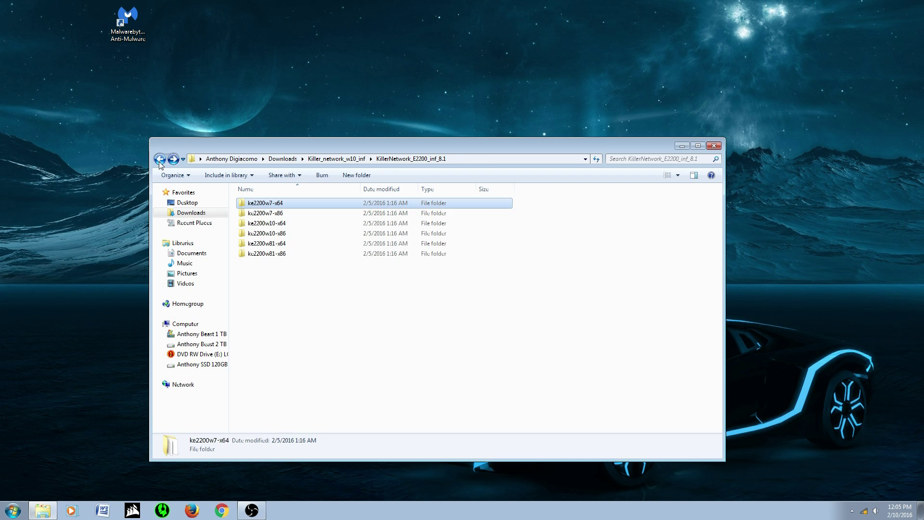
pyautogui.click(281, 304)
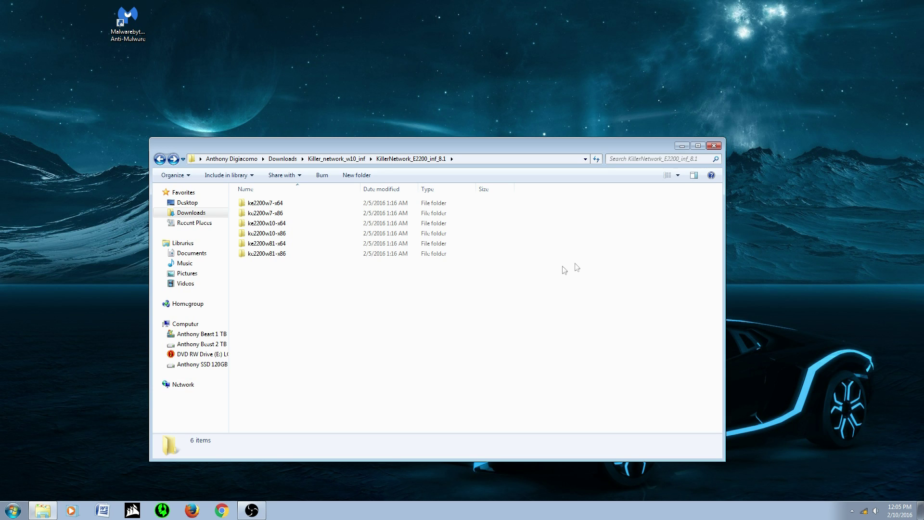
pyautogui.click(716, 148)
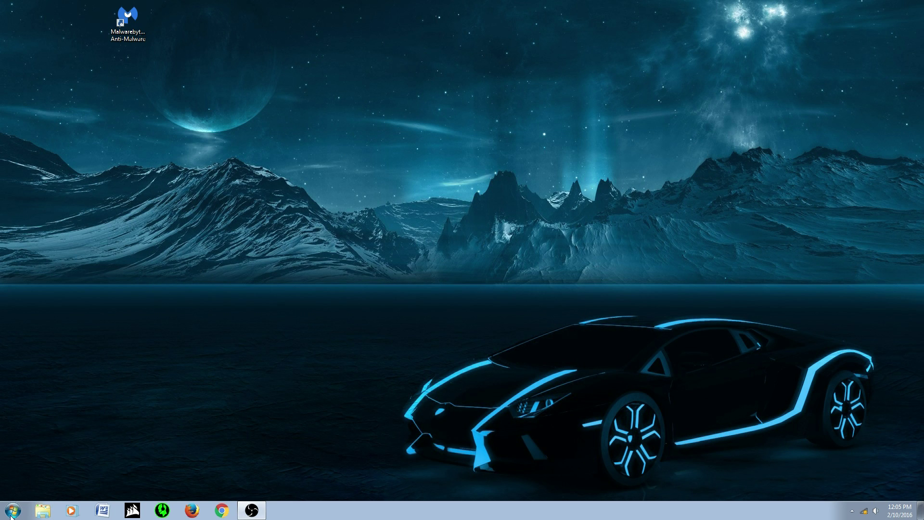
# Open Device Manager in Computer Management and select the driverless Ethernet Controller under Other devices.
pyautogui.click(13, 511)
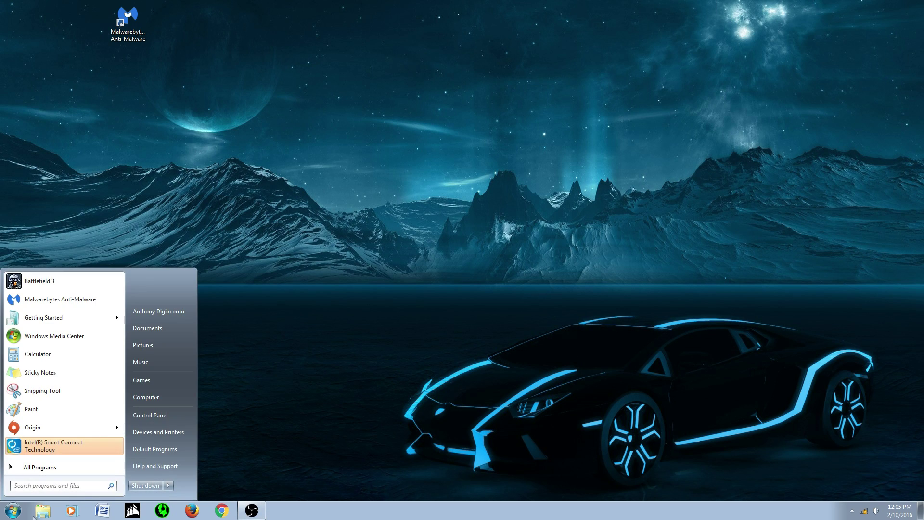
pyautogui.rightClick(170, 398)
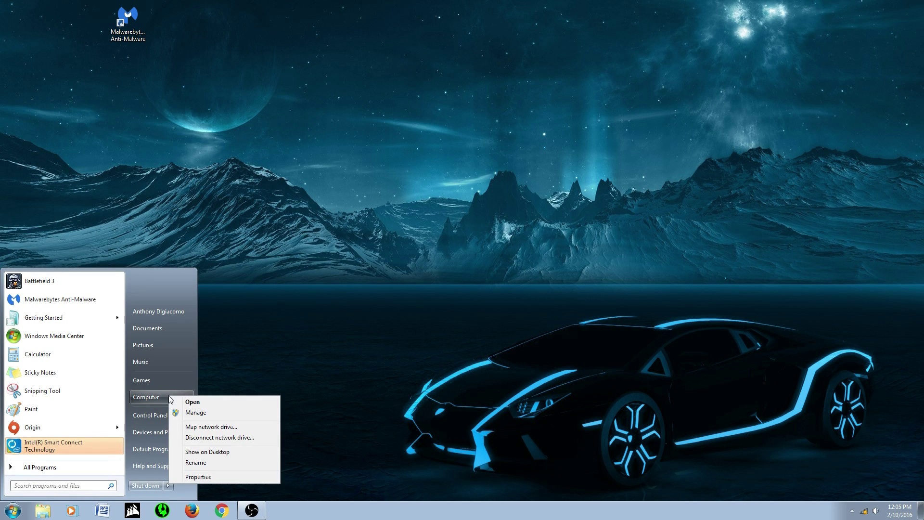
pyautogui.click(216, 413)
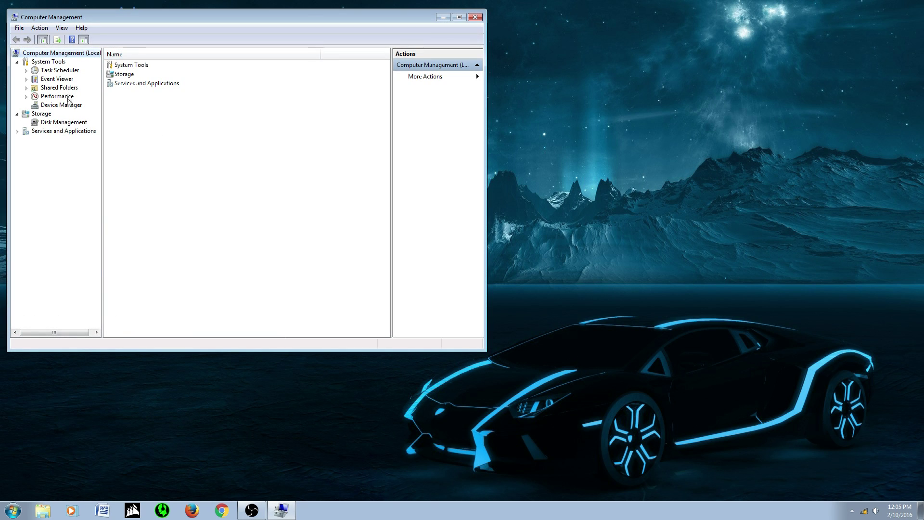
pyautogui.click(67, 106)
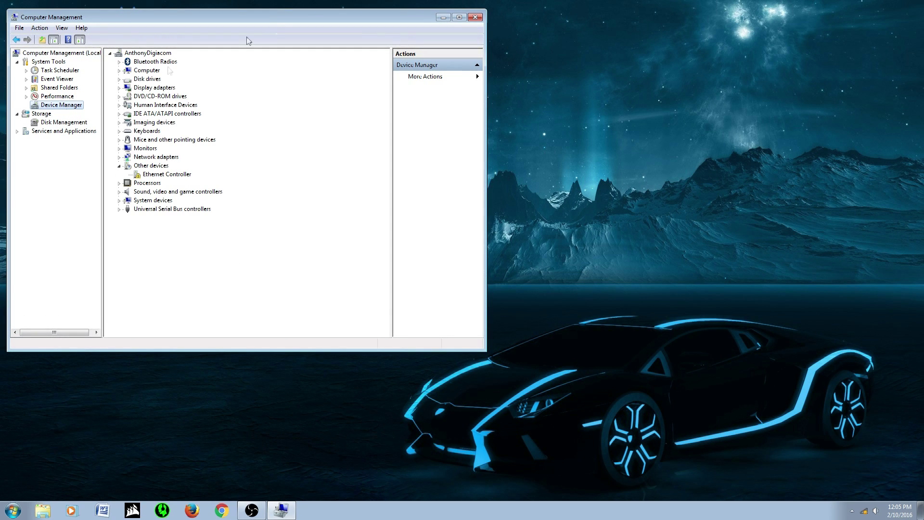
pyautogui.moveTo(278, 17); pyautogui.dragTo(469, 65)
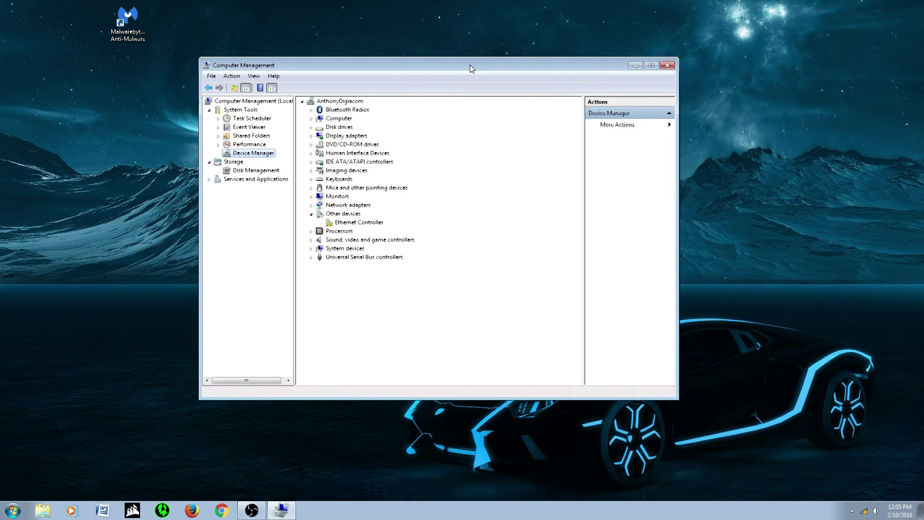
pyautogui.click(354, 224)
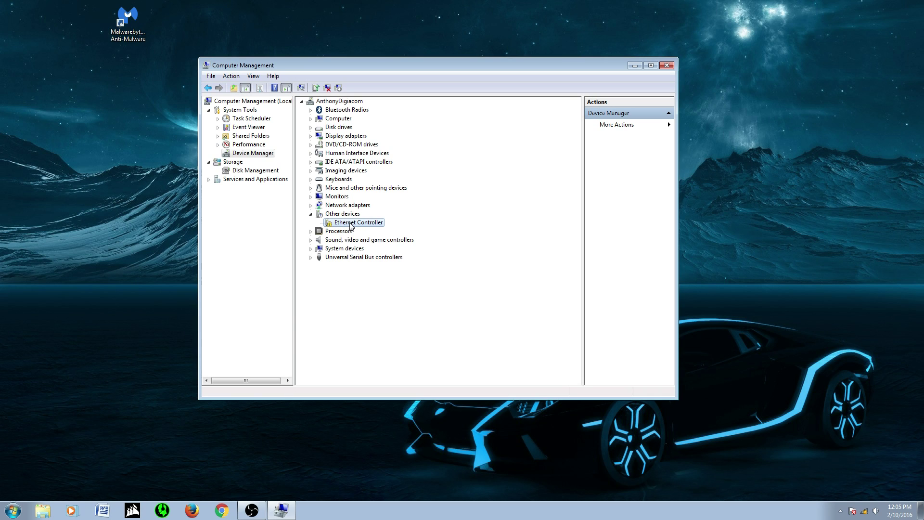
pyautogui.rightClick(351, 226)
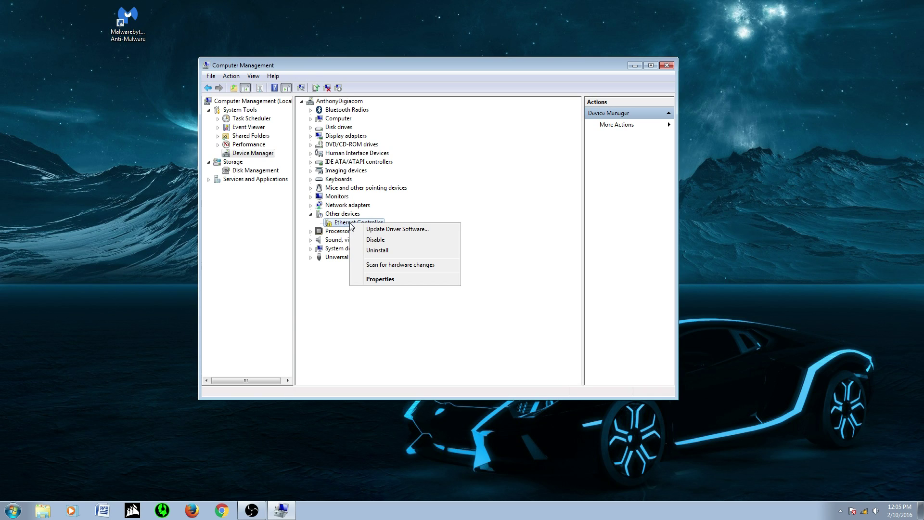
# Point the Ethernet Controller's driver update at the Downloads folder, including subfolders.
pyautogui.click(378, 230)
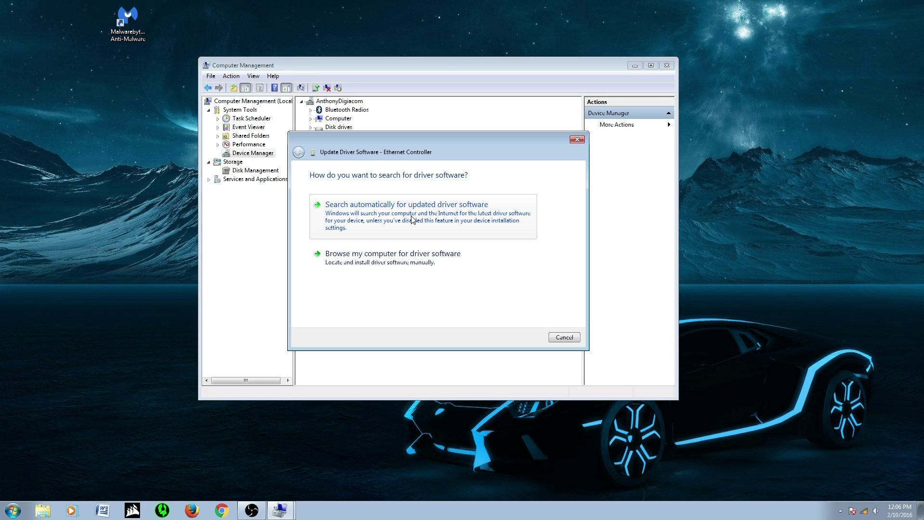
pyautogui.click(399, 271)
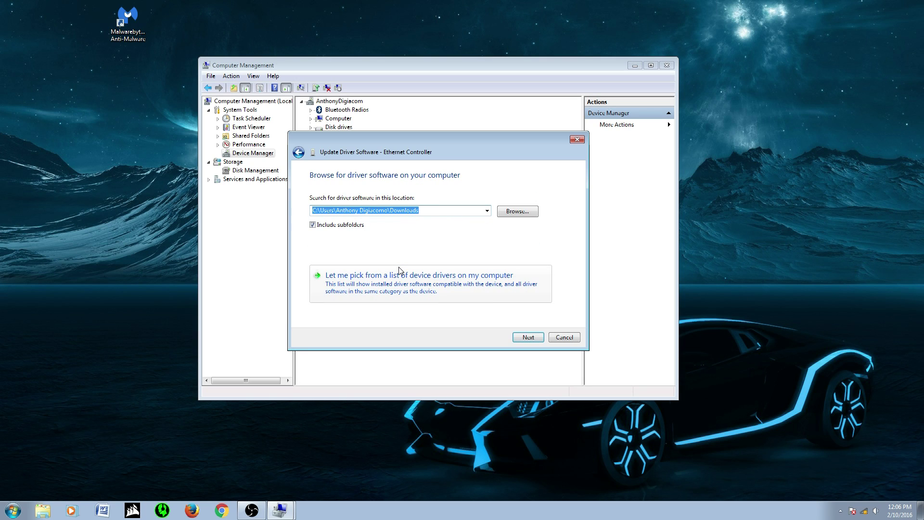
pyautogui.click(513, 212)
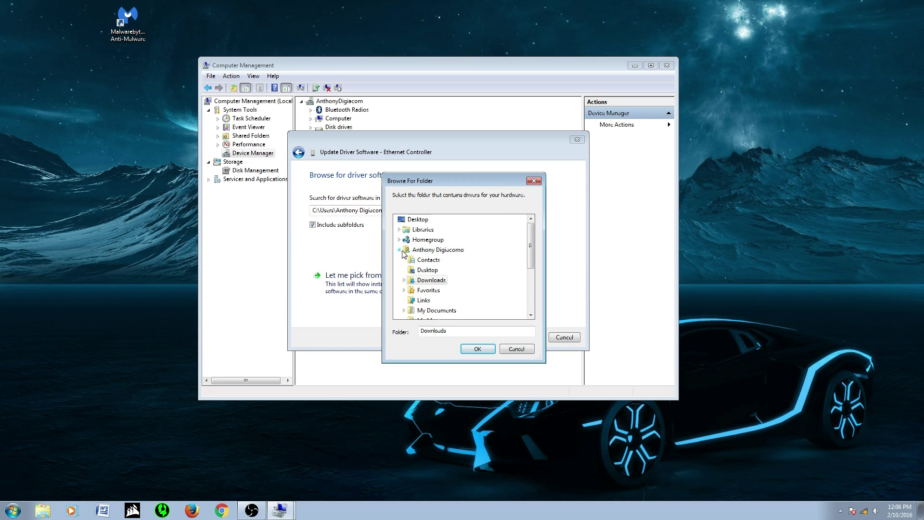
pyautogui.click(400, 250)
pyautogui.click(399, 249)
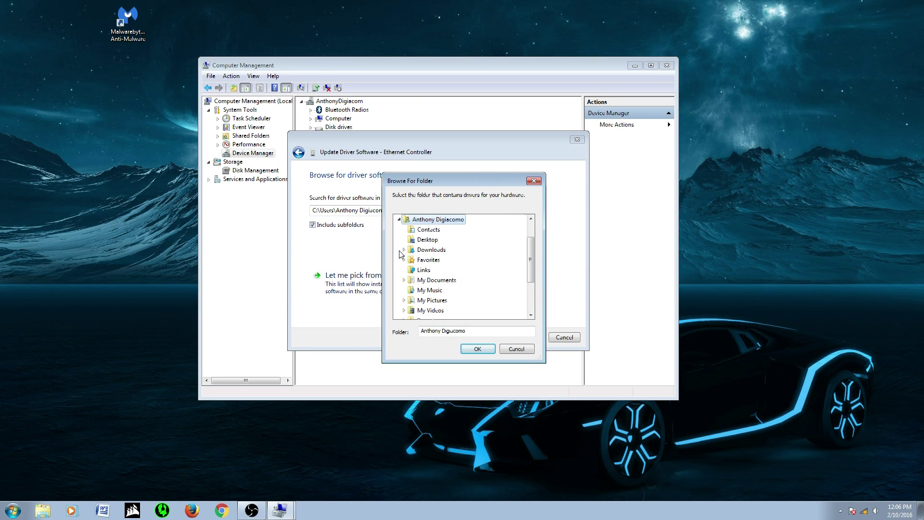
pyautogui.click(533, 181)
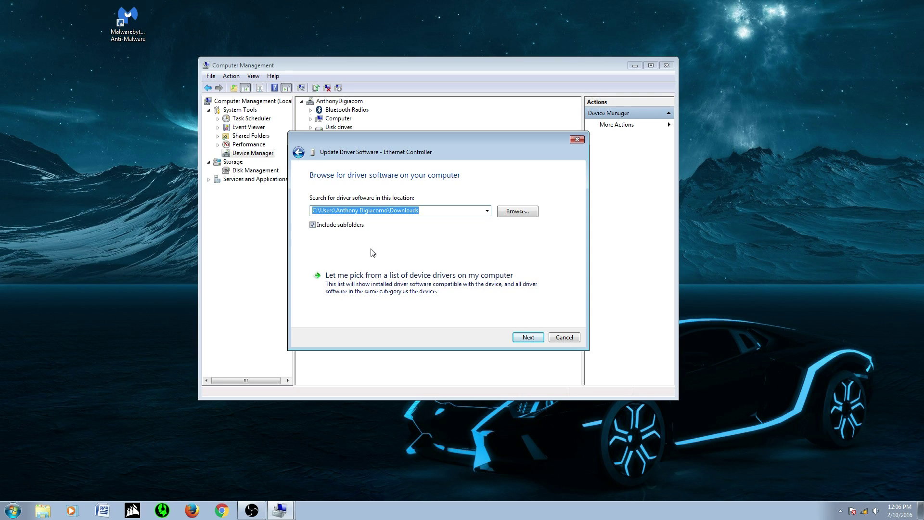
# Install the driver from Downloads and confirm Killer e2200 Gigabit Ethernet Controller appears under Network adapters.
pyautogui.click(526, 338)
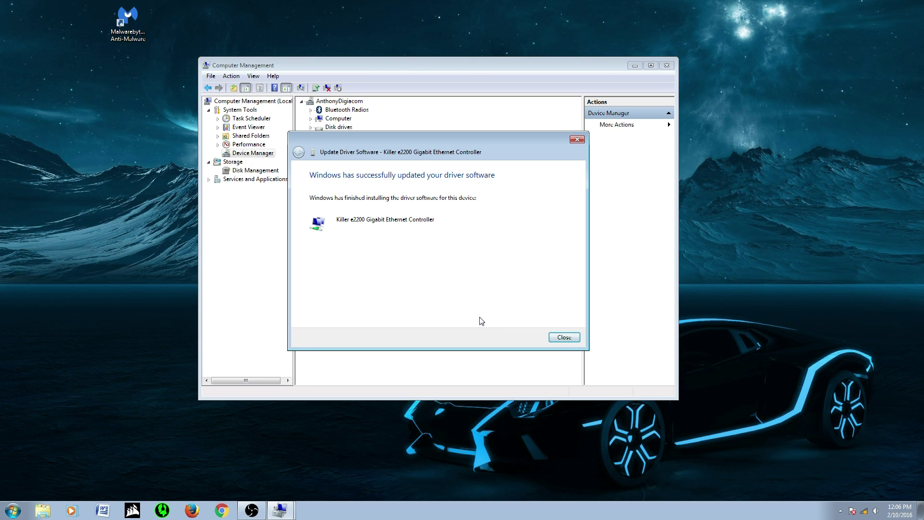
pyautogui.click(570, 338)
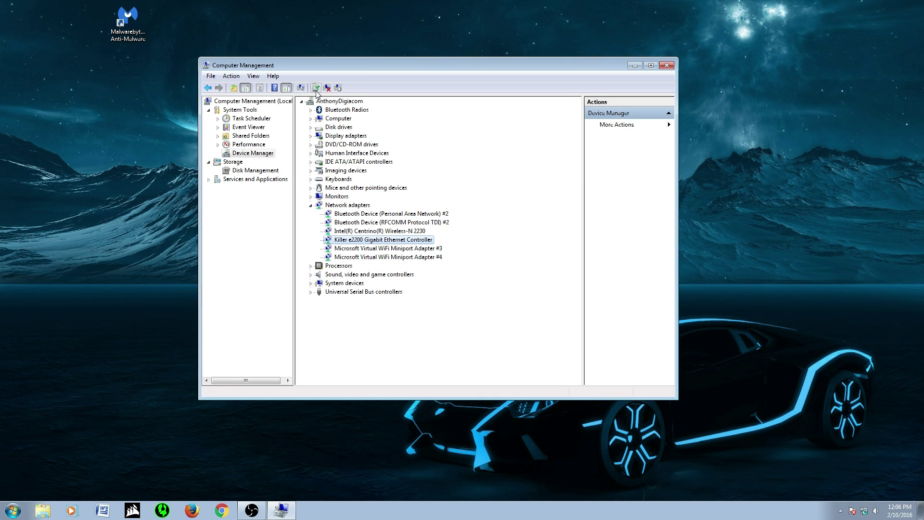
pyautogui.click(301, 88)
pyautogui.click(311, 206)
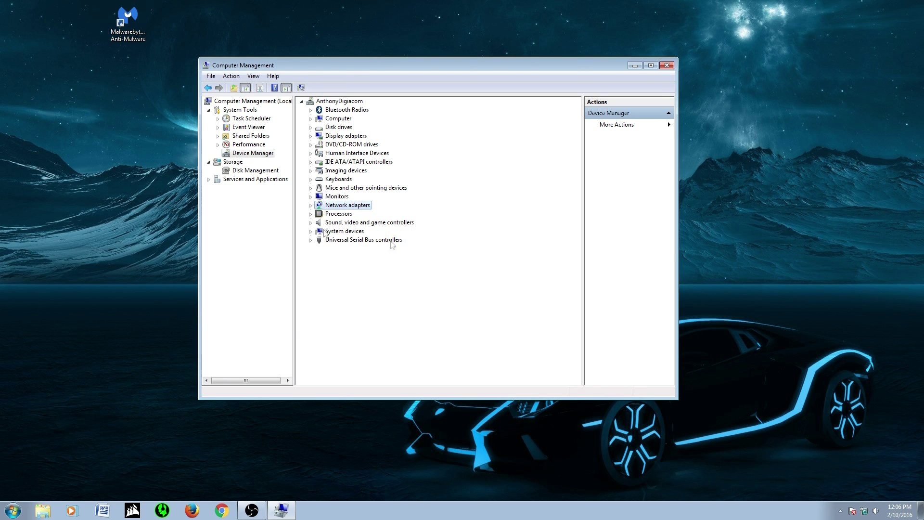
pyautogui.click(311, 205)
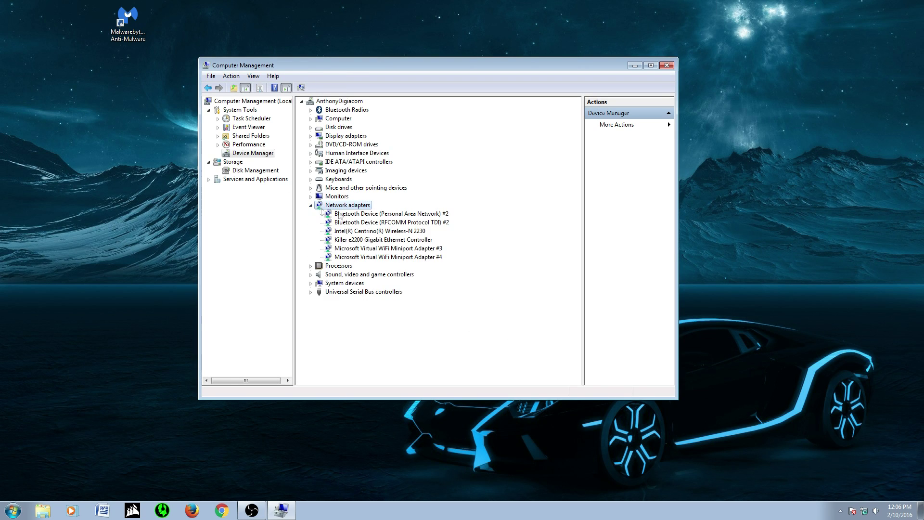
pyautogui.click(363, 243)
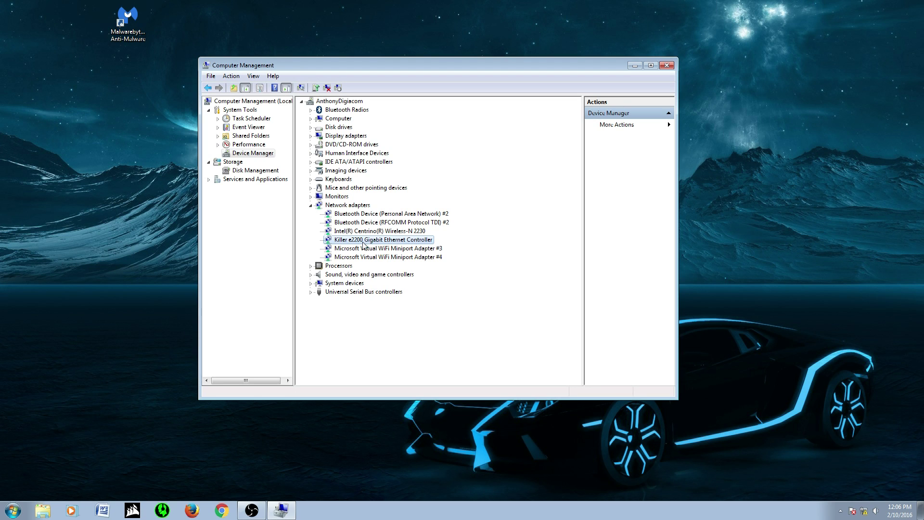
# Check the installed programs list in Control Panel's Programs and Features.
pyautogui.click(13, 510)
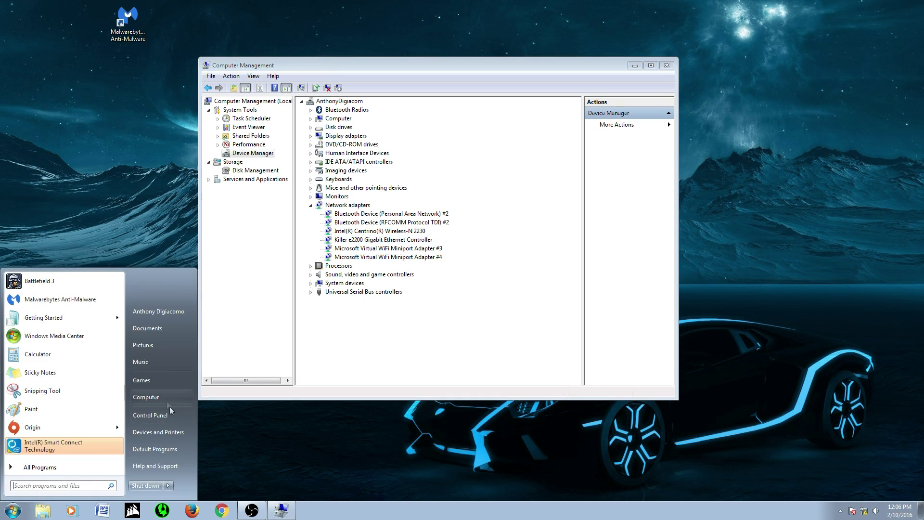
pyautogui.click(168, 415)
pyautogui.click(376, 257)
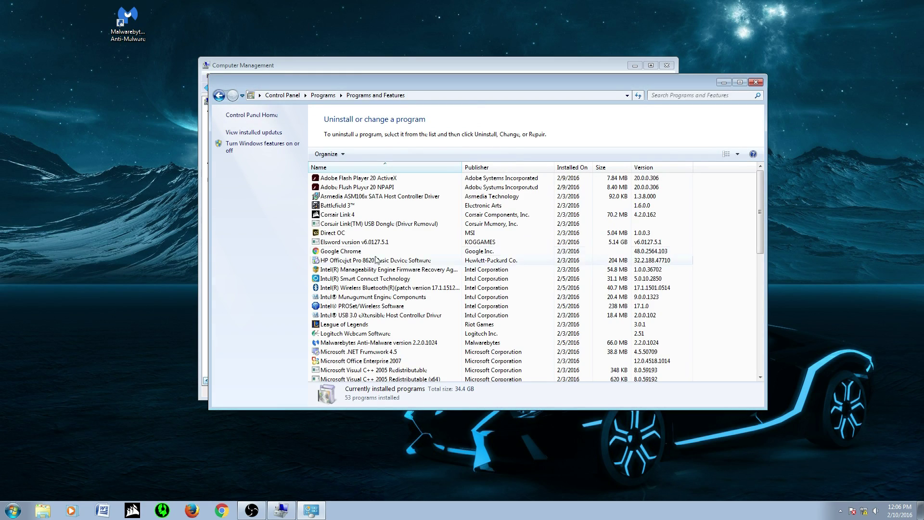
pyautogui.scroll(-8, 377, 262)
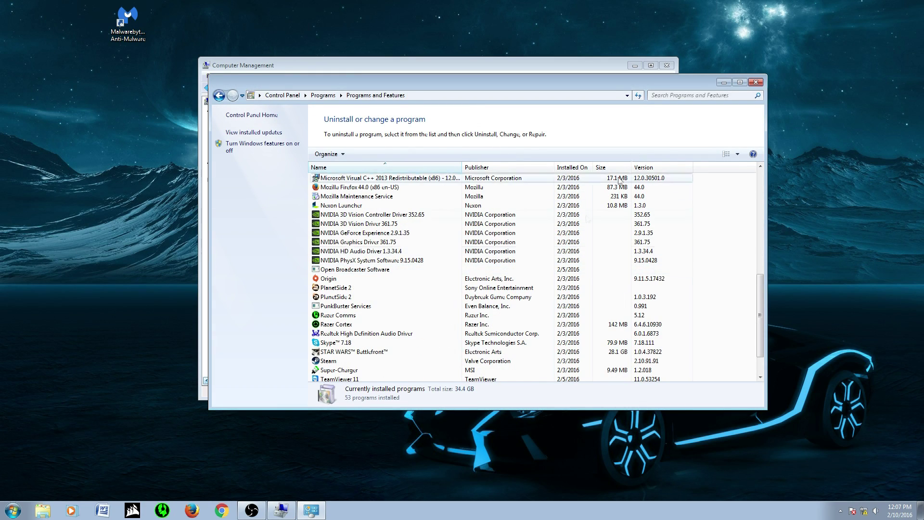
pyautogui.click(755, 82)
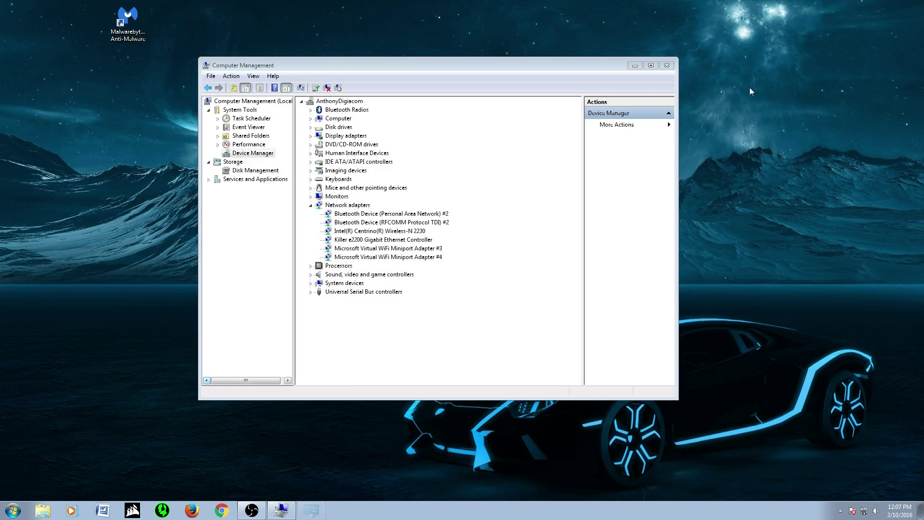
# Close Computer Management and launch Malwarebytes Anti-Malware from the desktop.
pyautogui.click(311, 206)
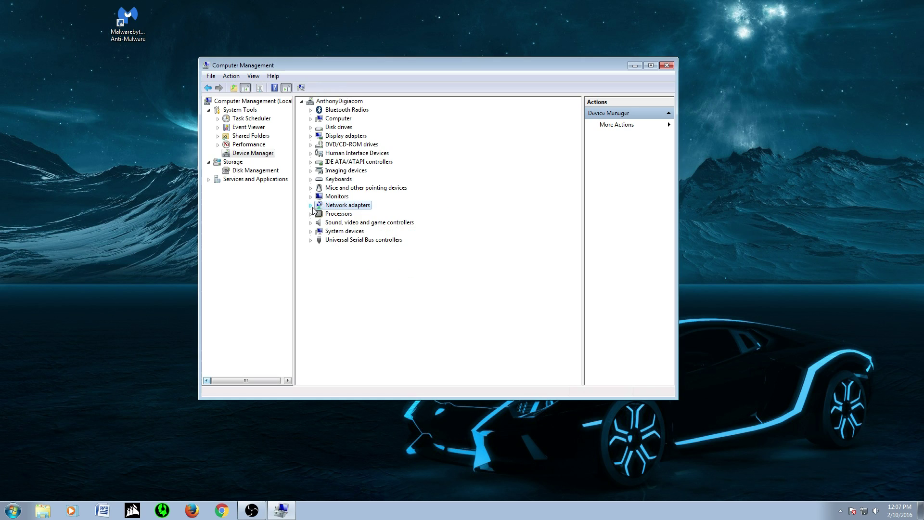
pyautogui.click(666, 66)
pyautogui.doubleClick(129, 23)
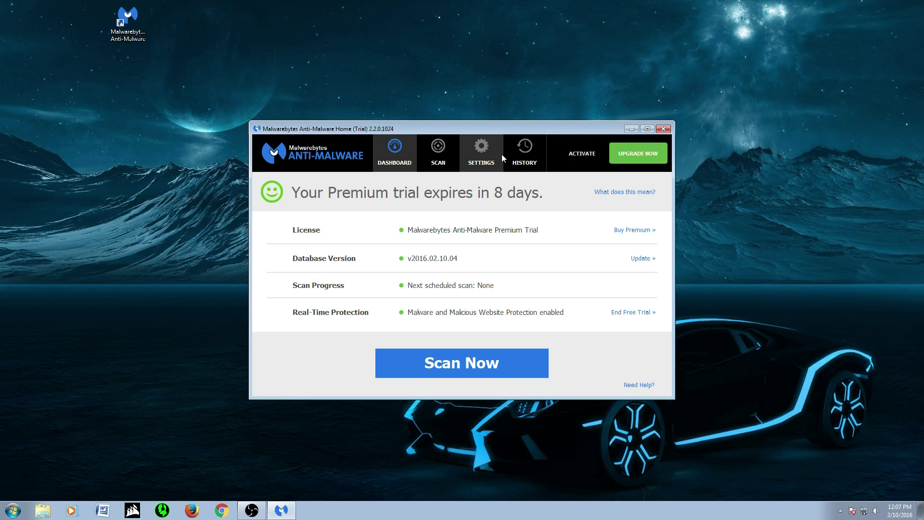
# Verify Malwarebytes' malware and malicious website protection is enabled, then close the program.
pyautogui.click(482, 164)
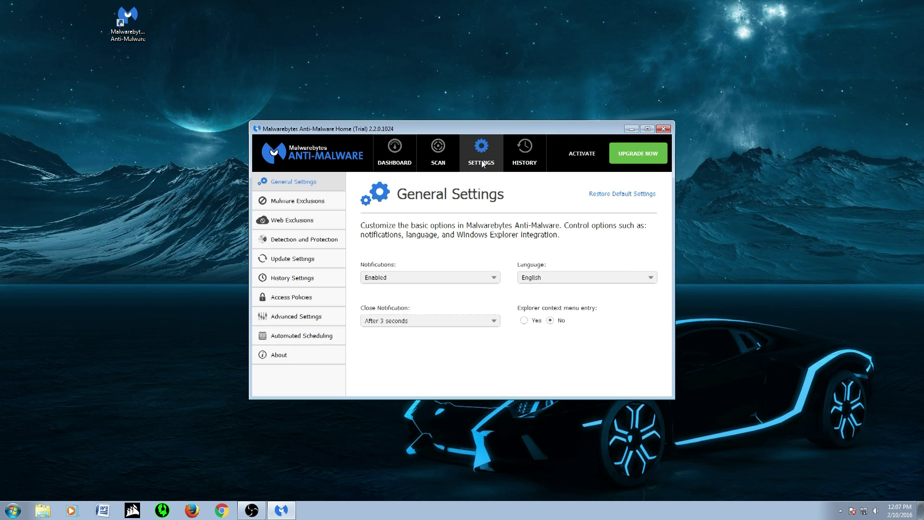
pyautogui.click(323, 241)
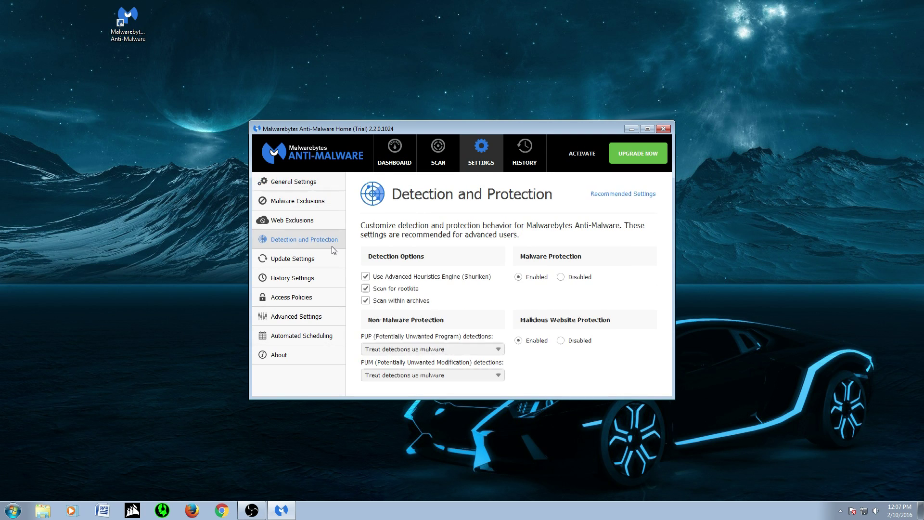
pyautogui.click(407, 164)
pyautogui.moveTo(466, 126); pyautogui.dragTo(461, 99)
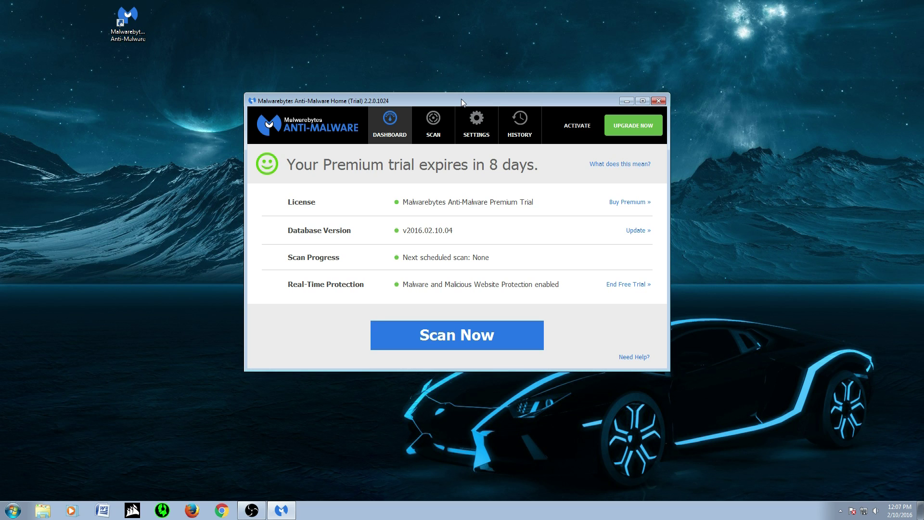
pyautogui.moveTo(461, 99); pyautogui.dragTo(490, 113)
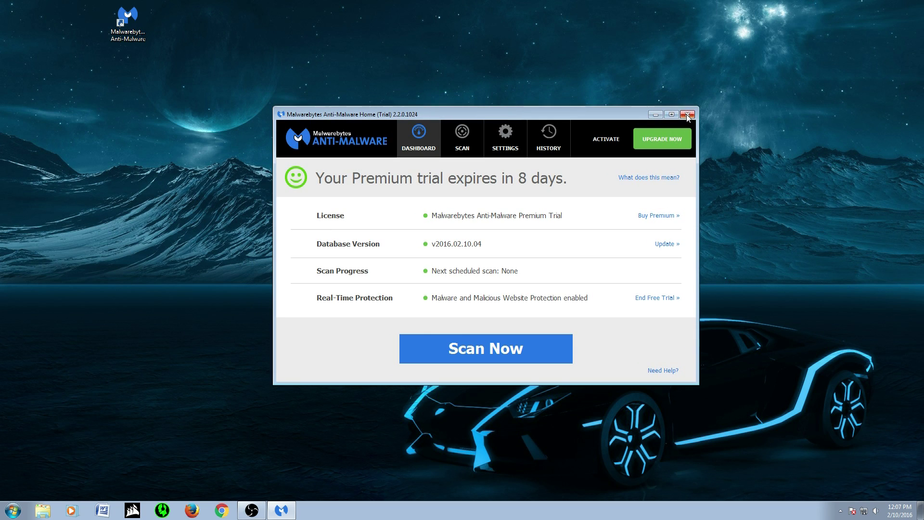
pyautogui.click(687, 115)
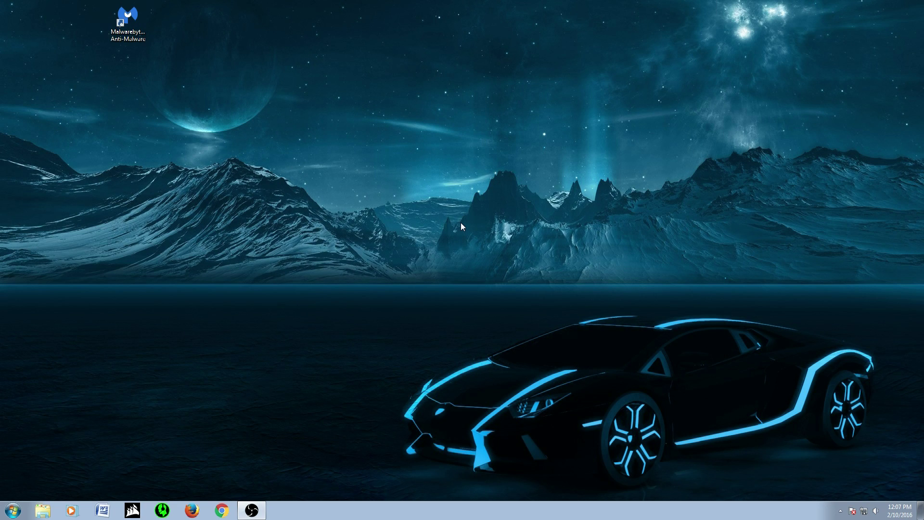